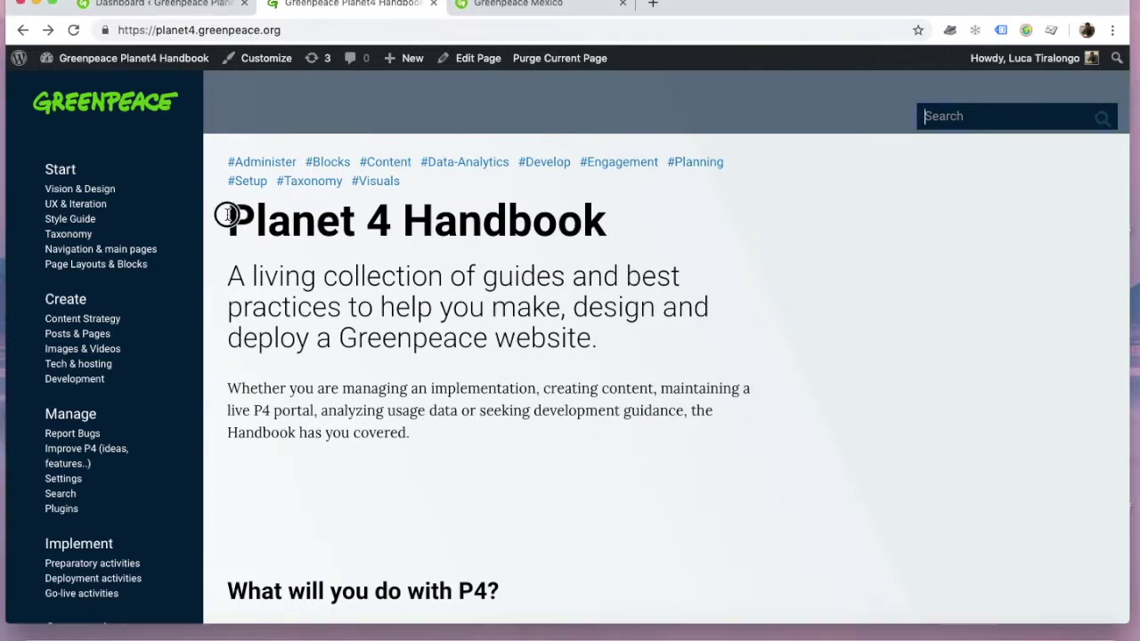
- Search the Planet 4 Handbook for "Translate"
{"action": "left_click", "coordinate": [135, 30]}
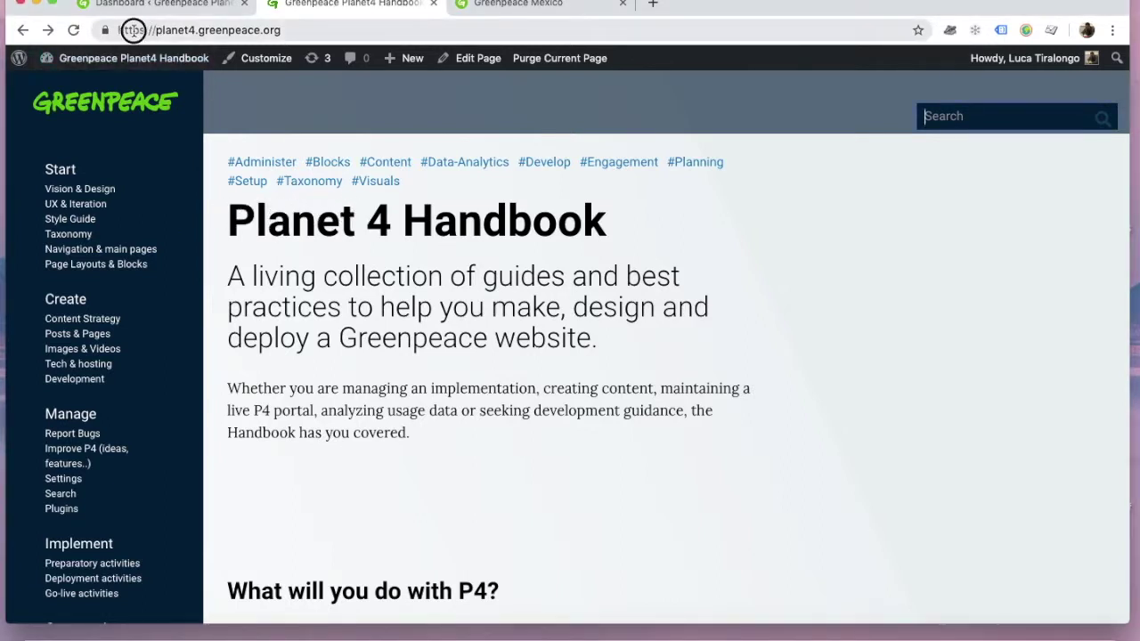
{"action": "left_click", "coordinate": [749, 311]}
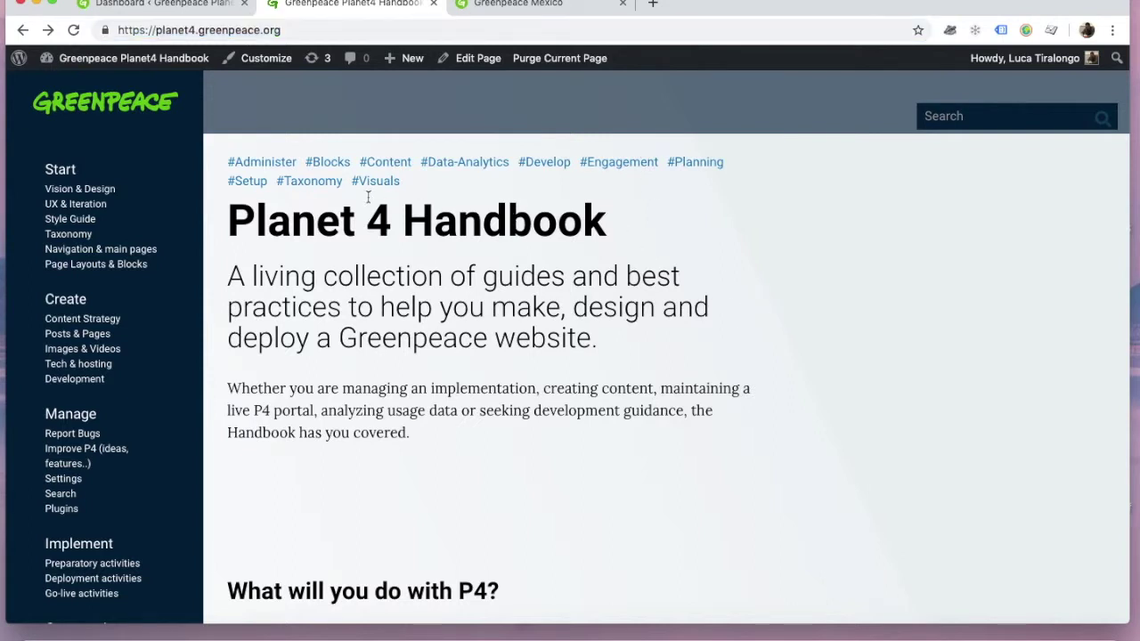
{"action": "type", "text": "Tra"}
{"action": "key", "text": "Return"}
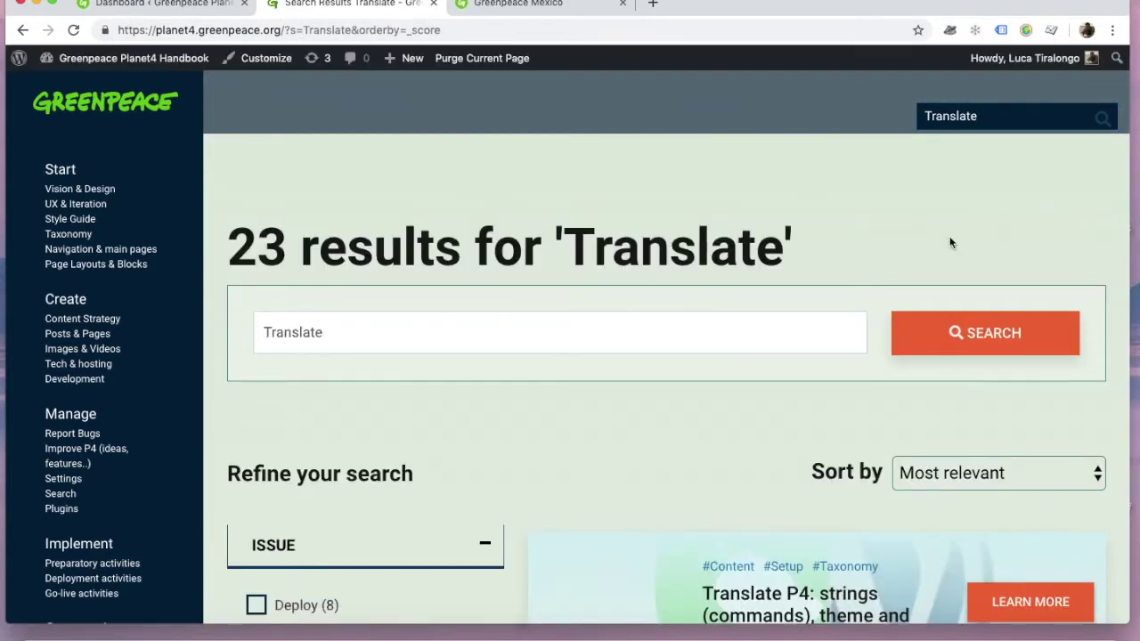
- Open the handbook article "Translate P4: strings (commands), theme and plugins" and read its "What are strings?" section
{"action": "scroll", "coordinate": [937, 326], "scroll_direction": "down", "scroll_amount": 3}
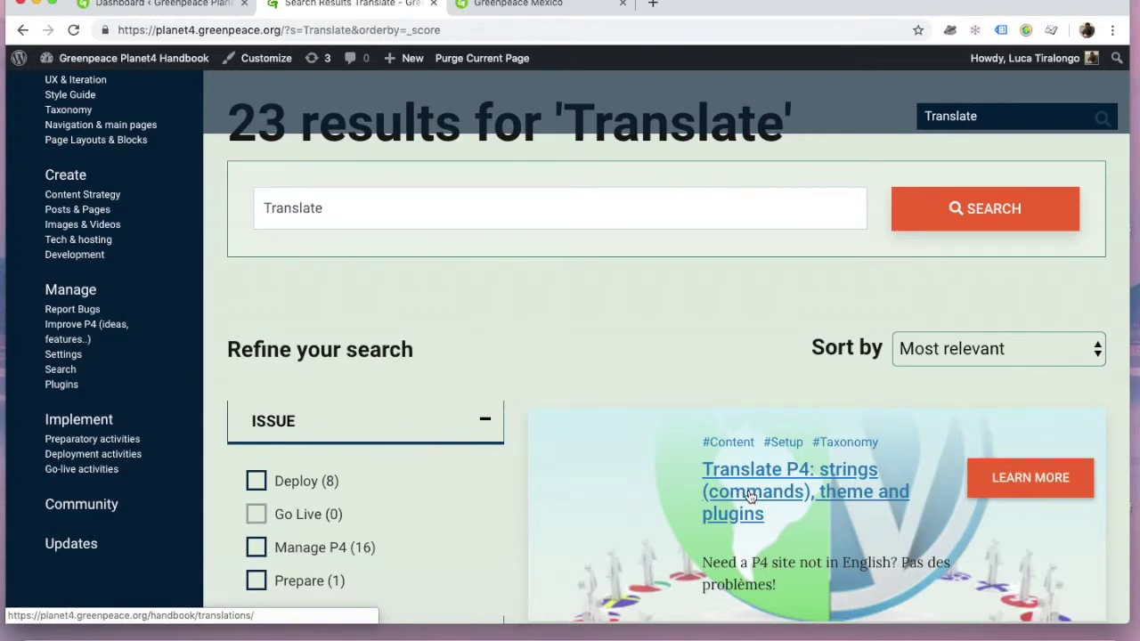
{"action": "left_click", "coordinate": [751, 497]}
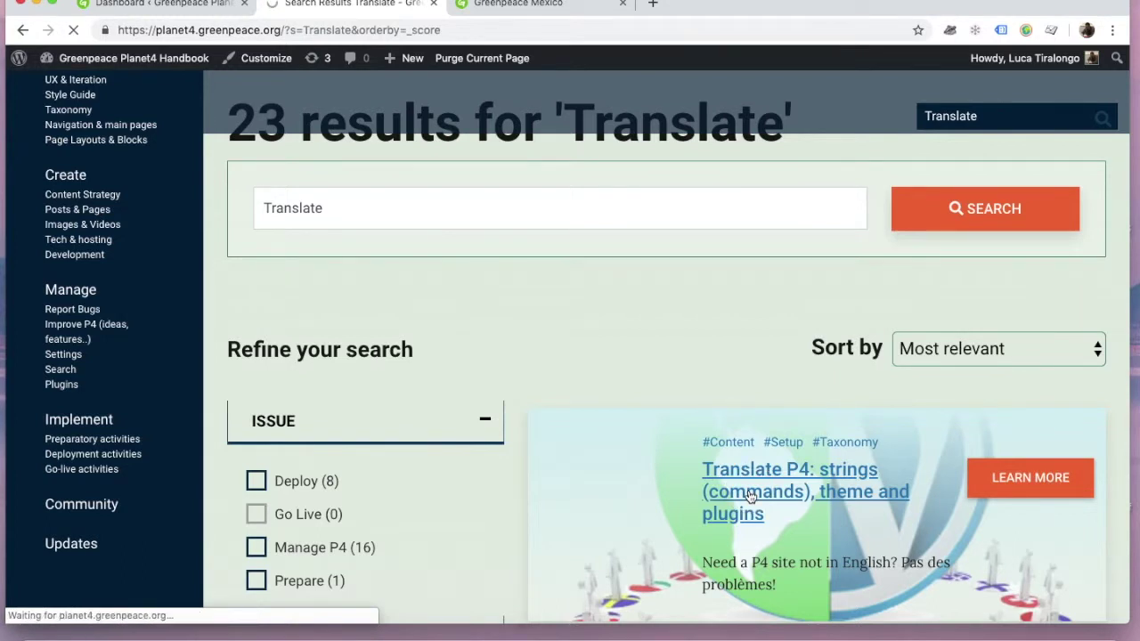
{"action": "scroll", "coordinate": [751, 497], "scroll_direction": "down", "scroll_amount": 2}
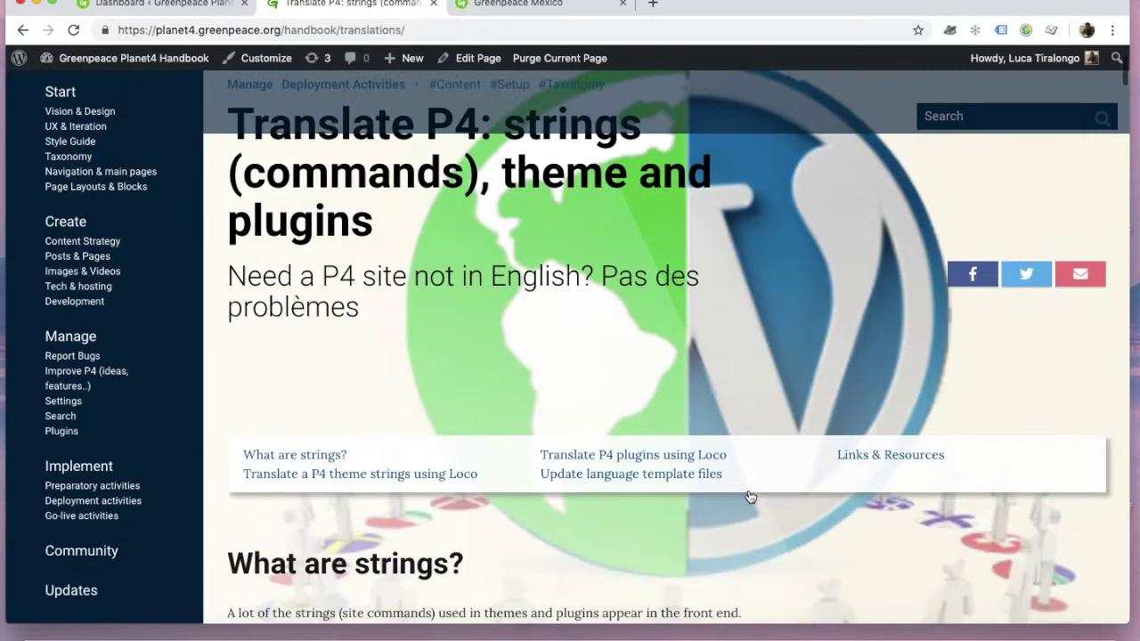
{"action": "scroll", "coordinate": [648, 495], "scroll_direction": "down", "scroll_amount": 5}
{"action": "scroll", "coordinate": [649, 495], "scroll_direction": "down", "scroll_amount": 3}
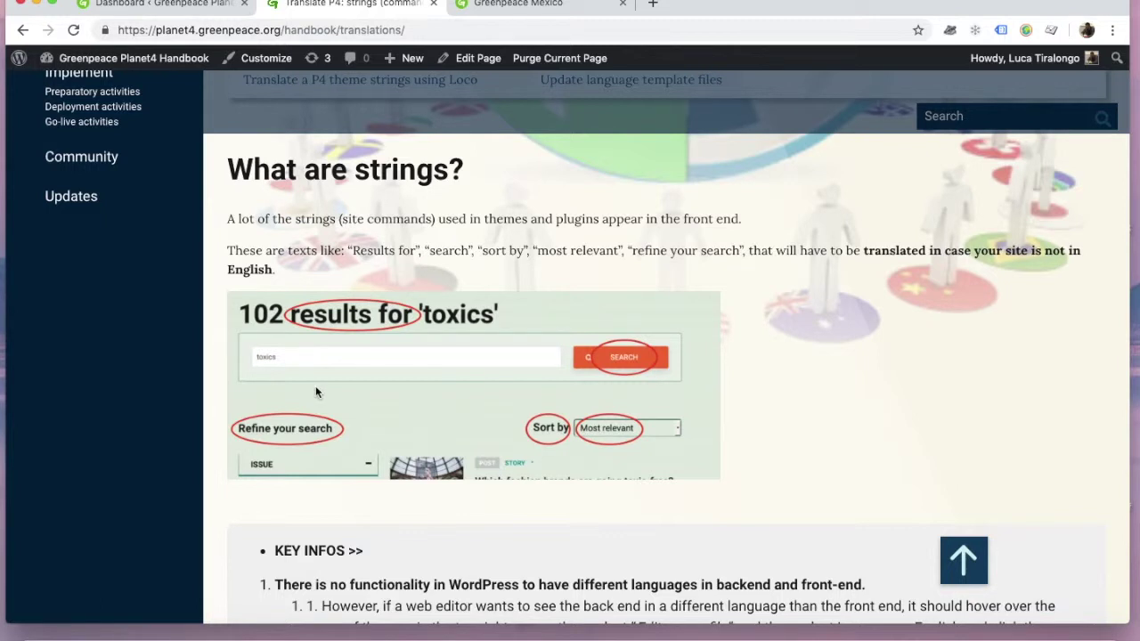
- Switch to the Greenpeace México site and open the latest-articles blog post "Las prohibiciones a los plásticos de un sólo uso, una tendencia mundial"
{"action": "mouse_move", "coordinate": [89, 58]}
{"action": "left_click", "coordinate": [564, 11]}
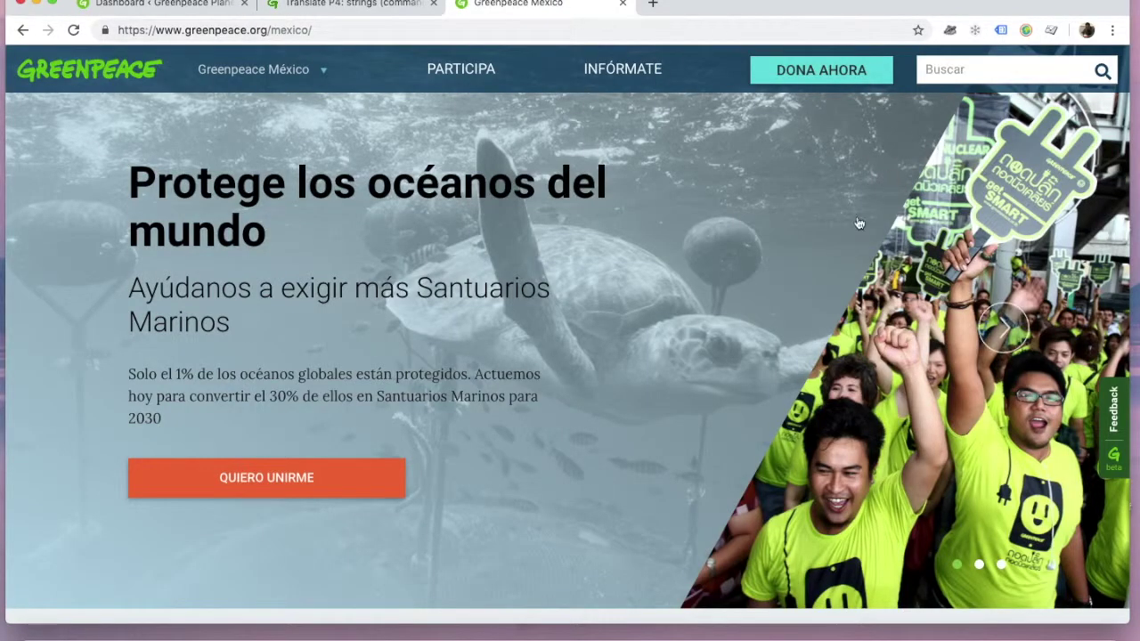
{"action": "scroll", "coordinate": [802, 379], "scroll_direction": "down", "scroll_amount": 1}
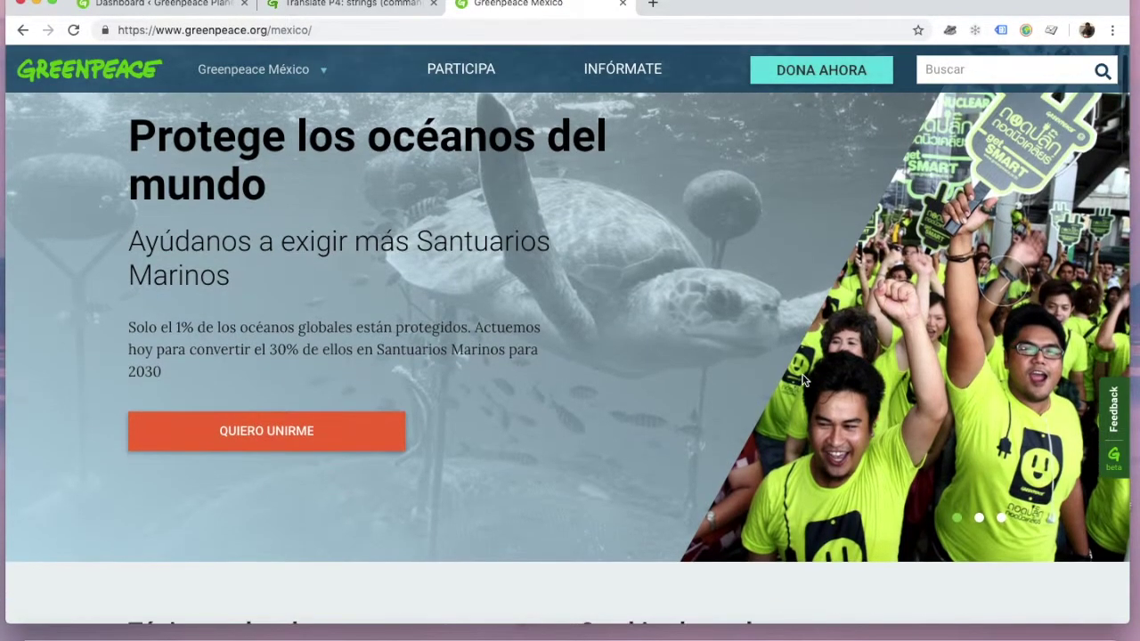
{"action": "scroll", "coordinate": [802, 378], "scroll_direction": "down", "scroll_amount": 1}
{"action": "scroll", "coordinate": [803, 376], "scroll_direction": "down", "scroll_amount": 3}
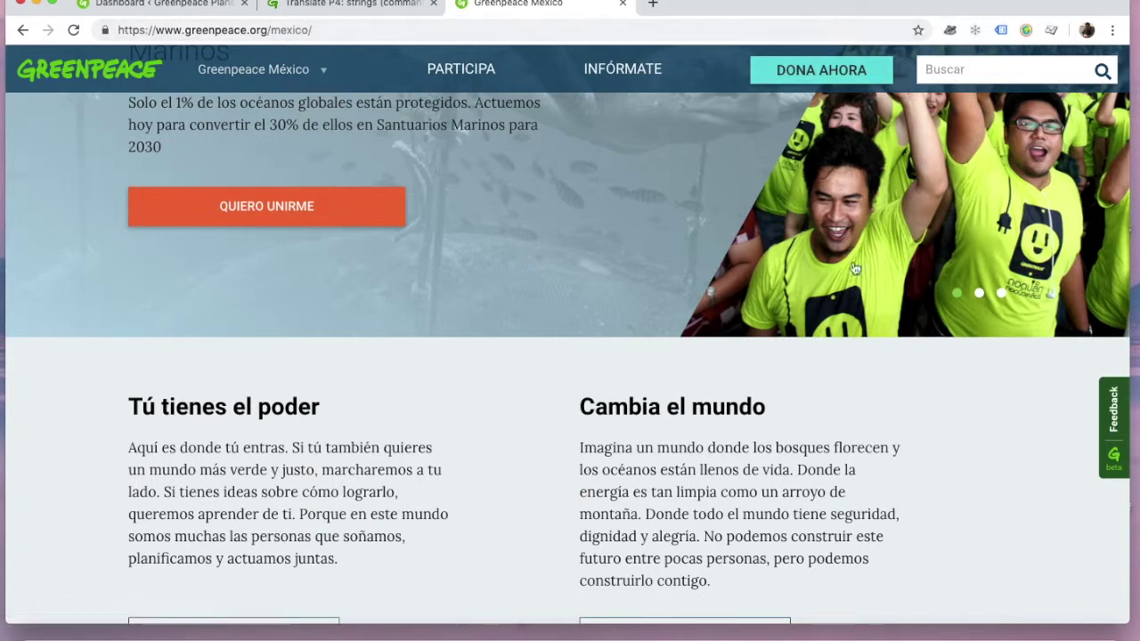
{"action": "scroll", "coordinate": [832, 413], "scroll_direction": "down", "scroll_amount": 4}
{"action": "scroll", "coordinate": [831, 413], "scroll_direction": "down", "scroll_amount": 3}
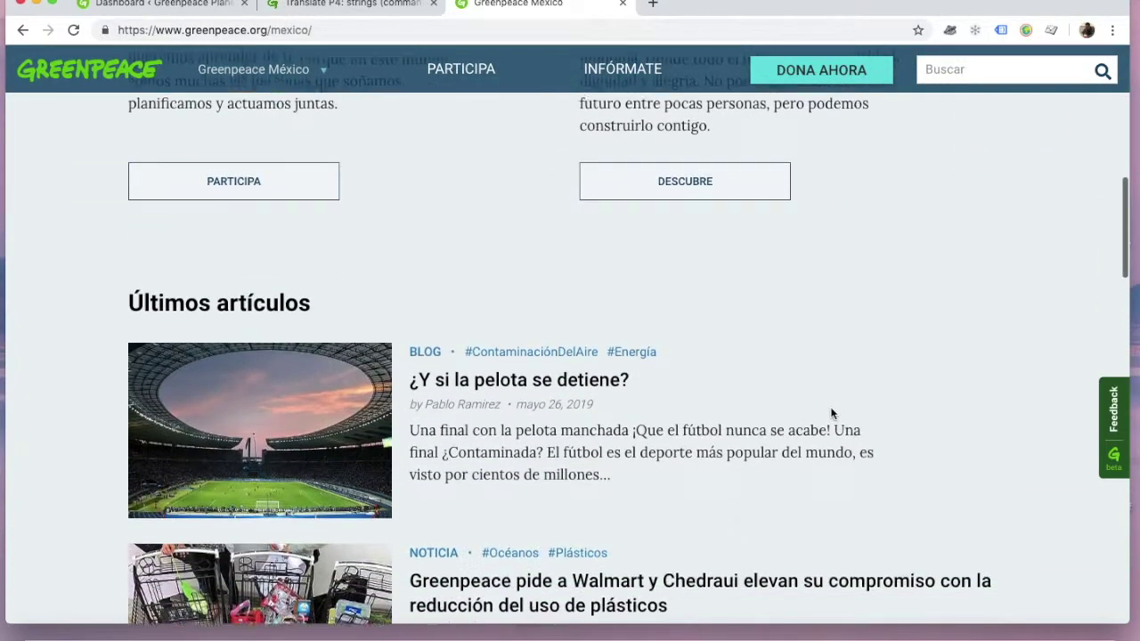
{"action": "scroll", "coordinate": [735, 378], "scroll_direction": "down", "scroll_amount": 3}
{"action": "scroll", "coordinate": [735, 378], "scroll_direction": "down", "scroll_amount": 5}
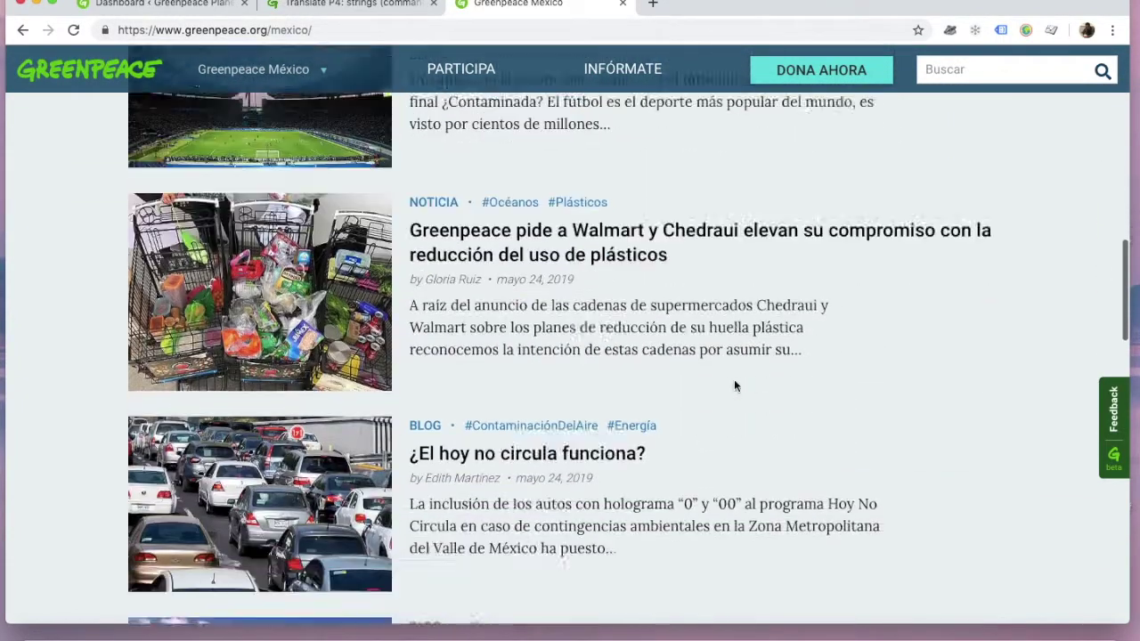
{"action": "left_click", "coordinate": [471, 341]}
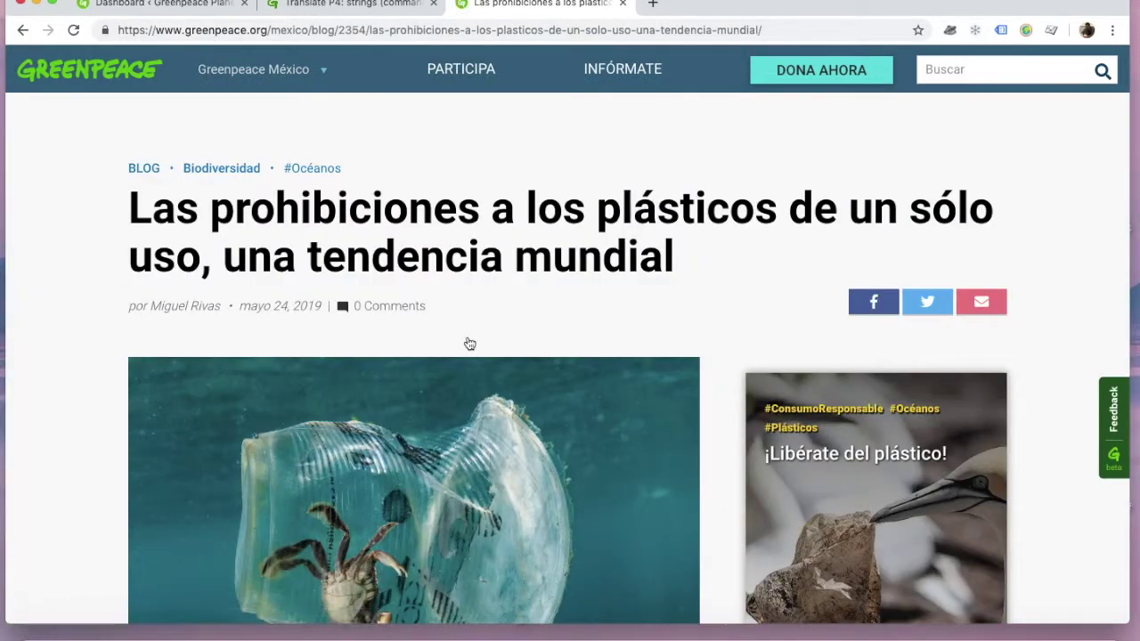
- Go to the blog post's comments section and examine the comment form's labels and placeholders for untranslated strings
{"action": "scroll", "coordinate": [470, 344], "scroll_direction": "down", "scroll_amount": 5}
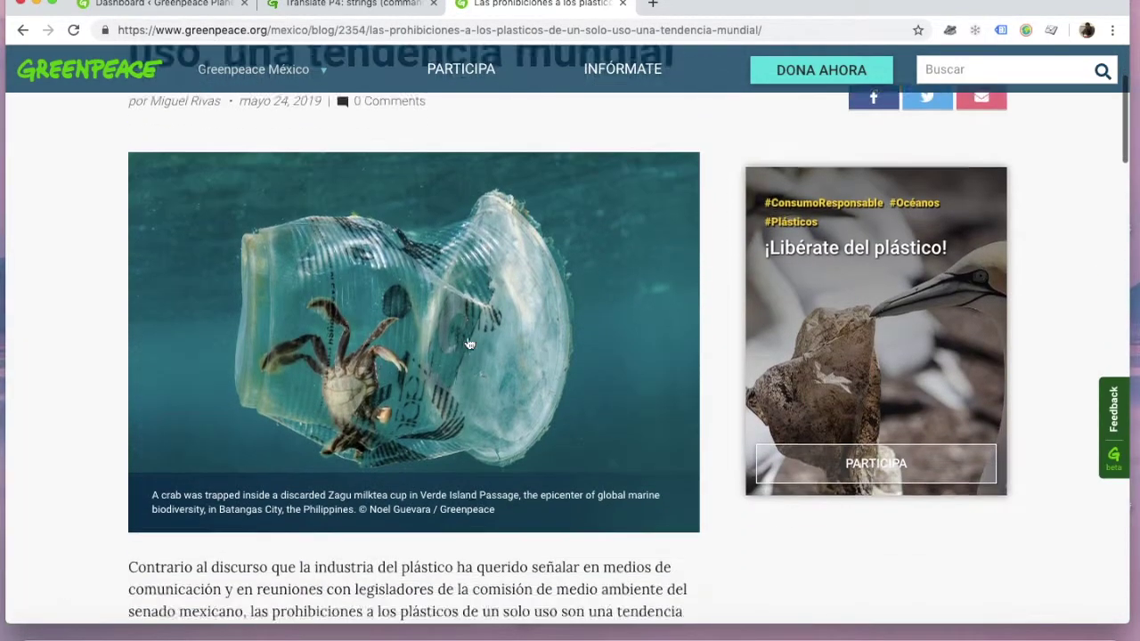
{"action": "scroll", "coordinate": [470, 344], "scroll_direction": "down", "scroll_amount": 7}
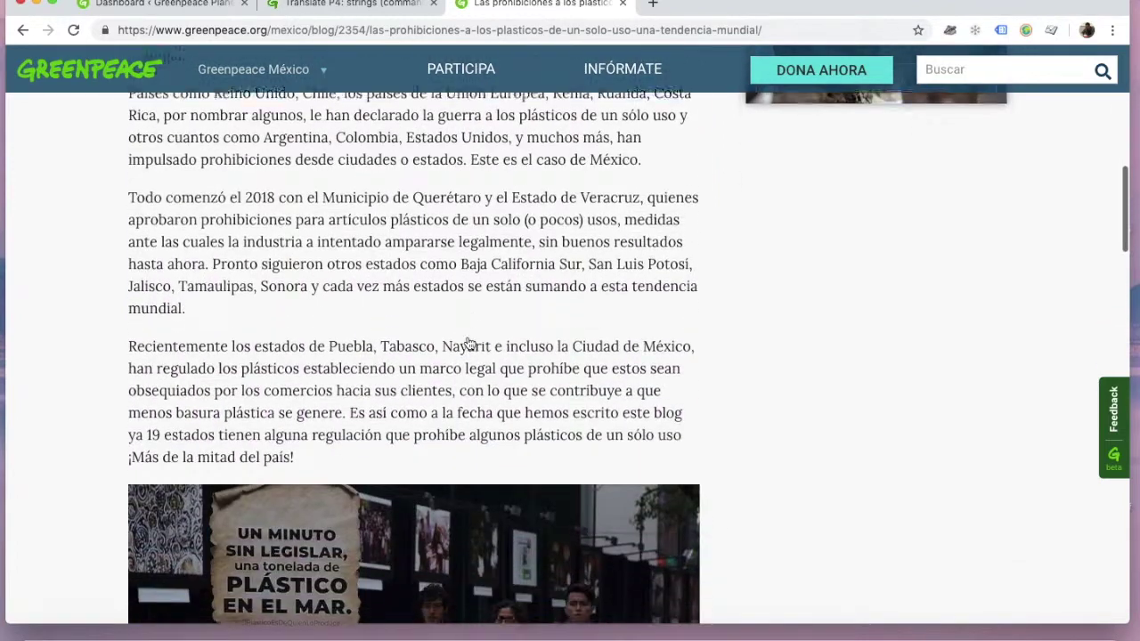
{"action": "scroll", "coordinate": [470, 343], "scroll_direction": "up", "scroll_amount": 12}
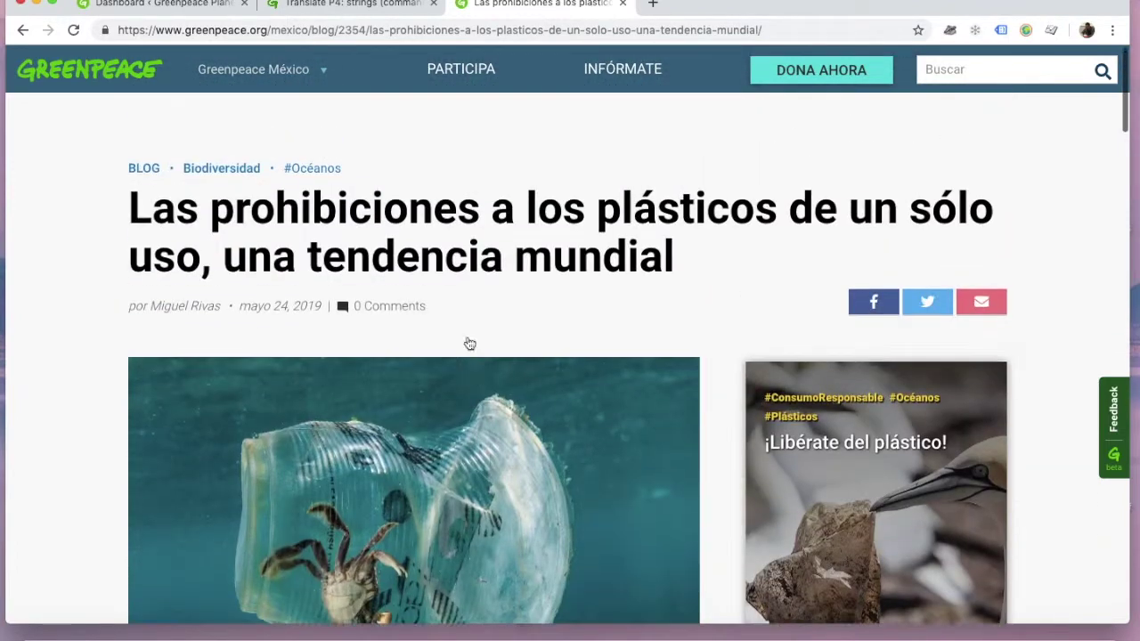
{"action": "left_click", "coordinate": [407, 307]}
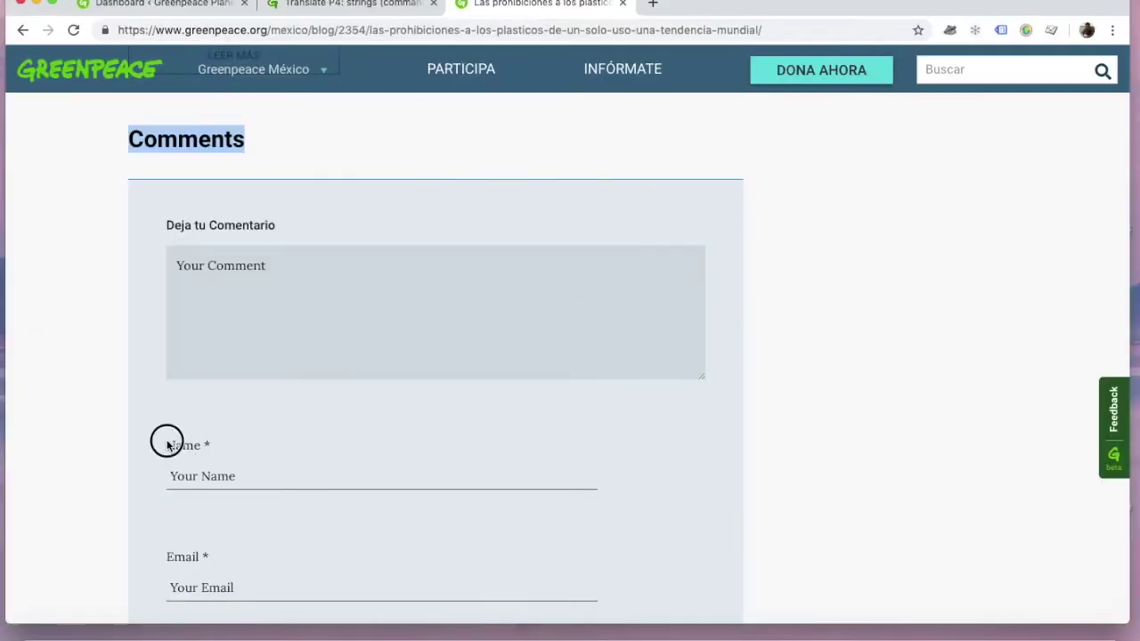
{"action": "left_click_drag", "start_coordinate": [163, 437], "coordinate": [249, 461]}
{"action": "left_click", "coordinate": [178, 474]}
{"action": "scroll", "coordinate": [155, 479], "scroll_direction": "down", "scroll_amount": 2}
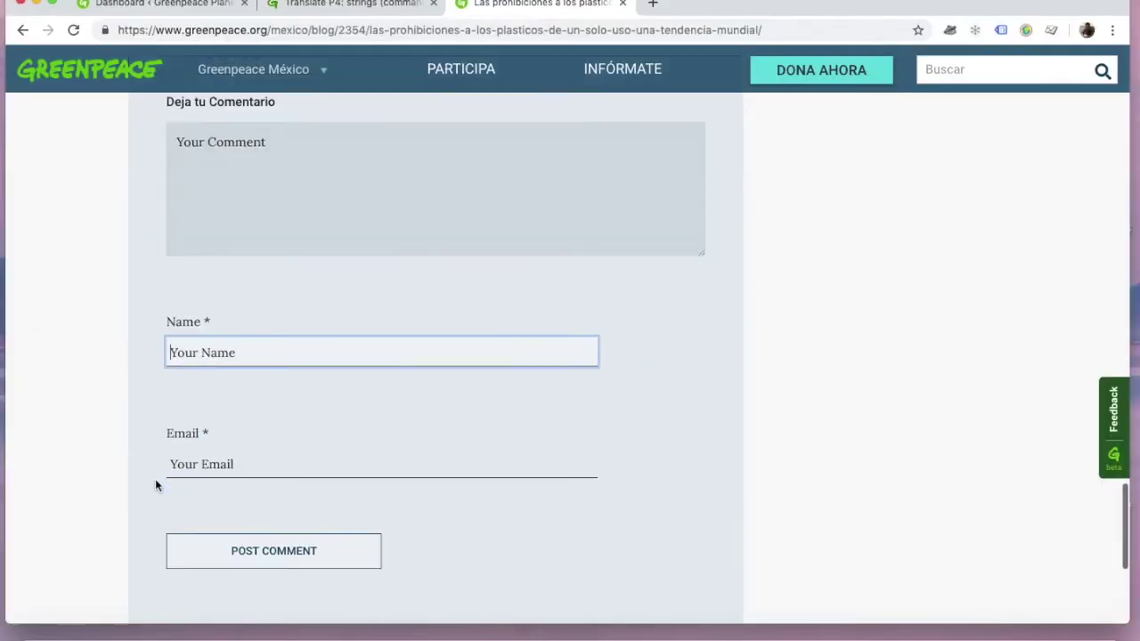
{"action": "left_click", "coordinate": [92, 442]}
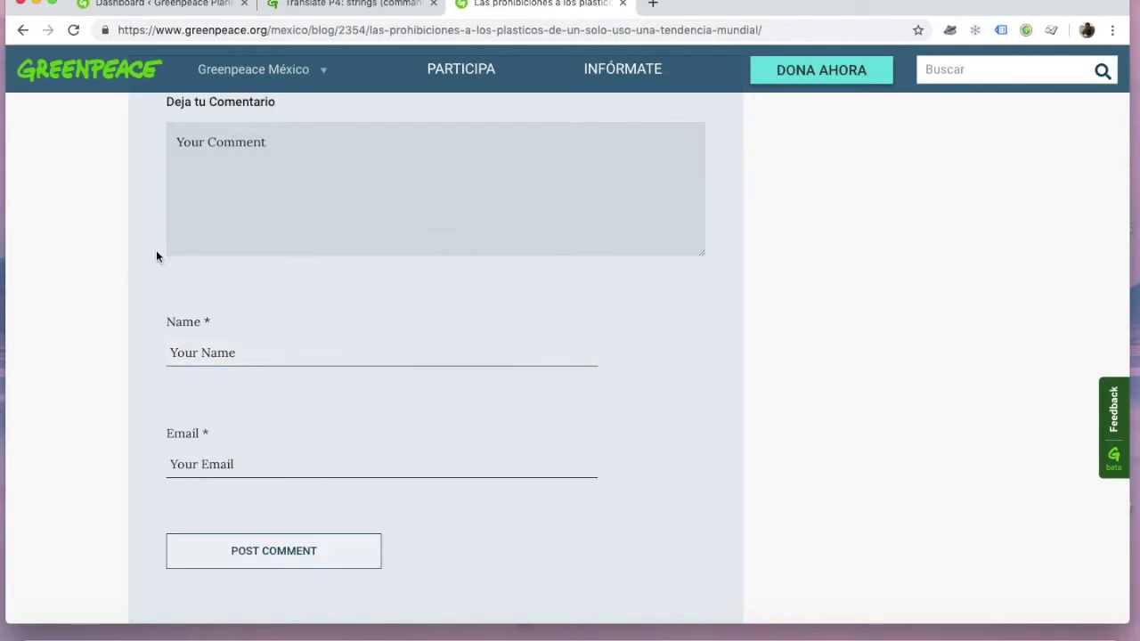
{"action": "scroll", "coordinate": [156, 257], "scroll_direction": "up", "scroll_amount": 2}
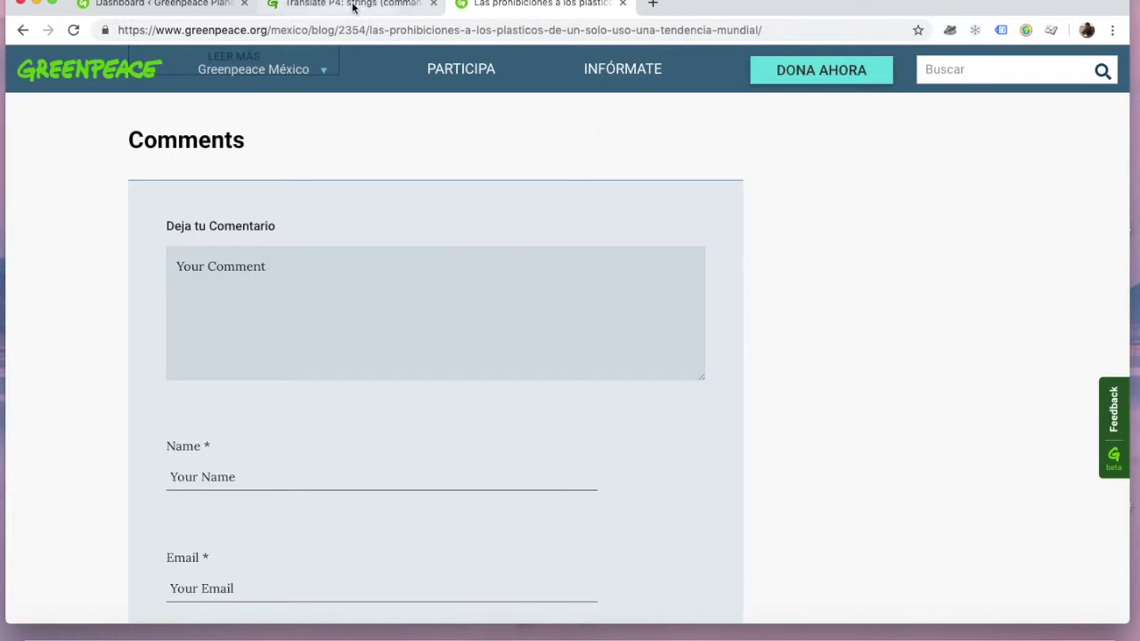
- Return to the handbook's WordPress dashboard and open the Loco Translate plugin
{"action": "left_click", "coordinate": [199, 5]}
{"action": "left_click", "coordinate": [296, 7]}
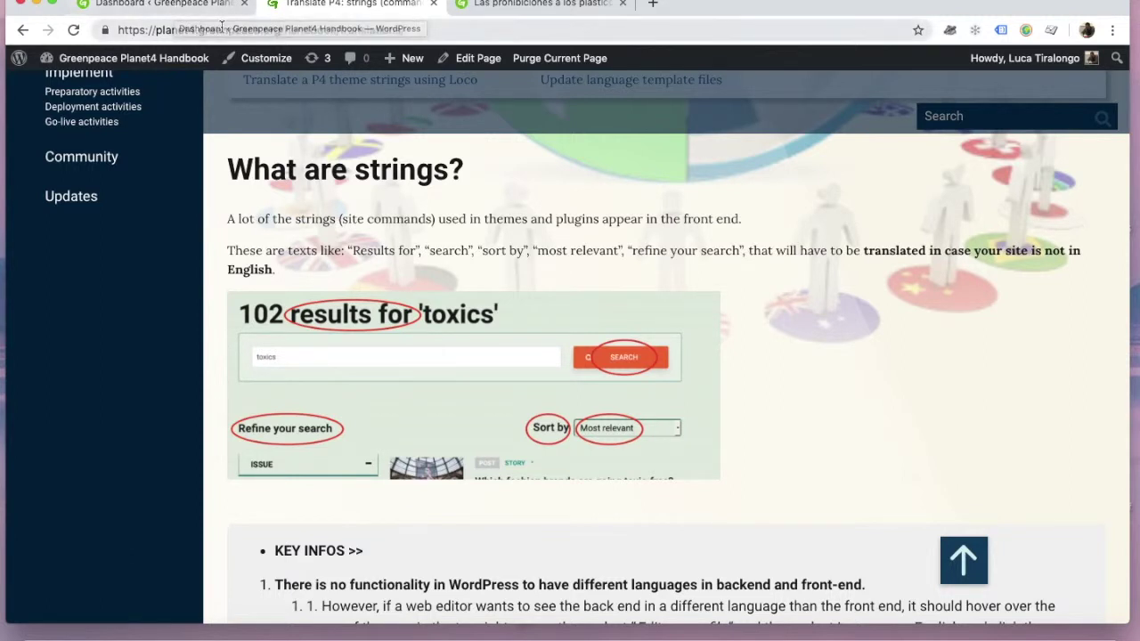
{"action": "left_click", "coordinate": [148, 3]}
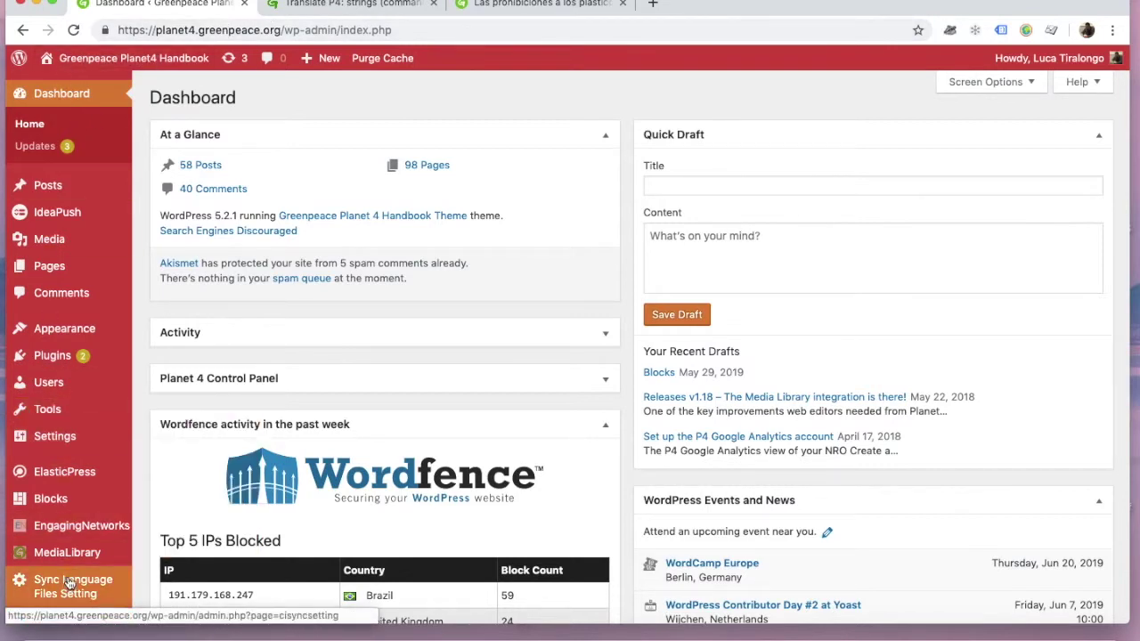
{"action": "scroll", "coordinate": [68, 570], "scroll_direction": "down", "scroll_amount": 3}
{"action": "mouse_move", "coordinate": [63, 581]}
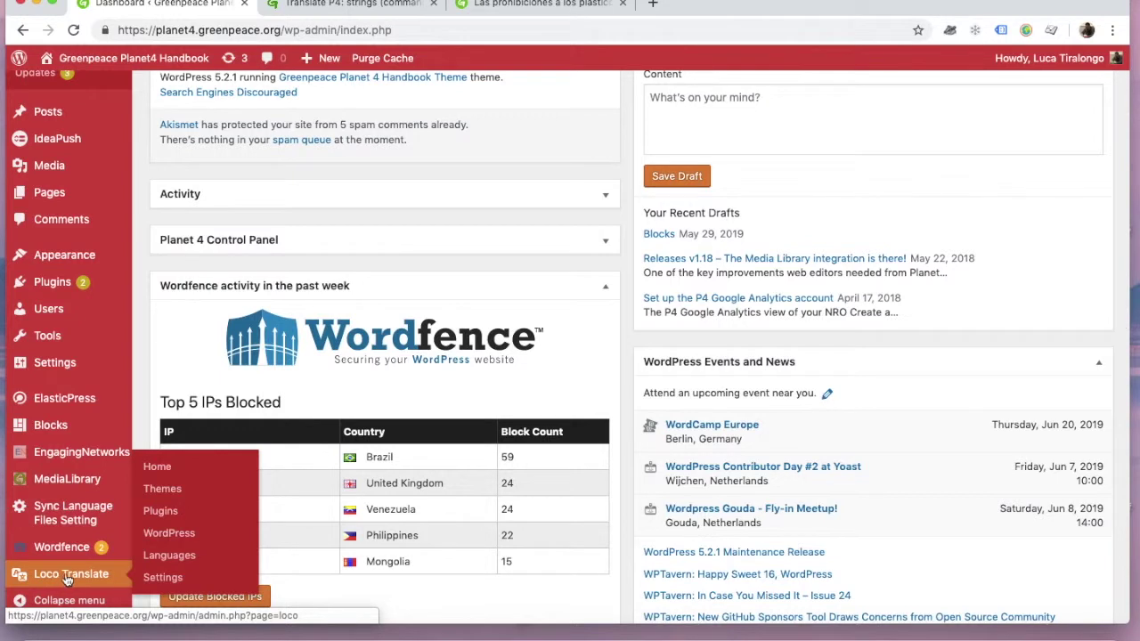
{"action": "left_click", "coordinate": [77, 573]}
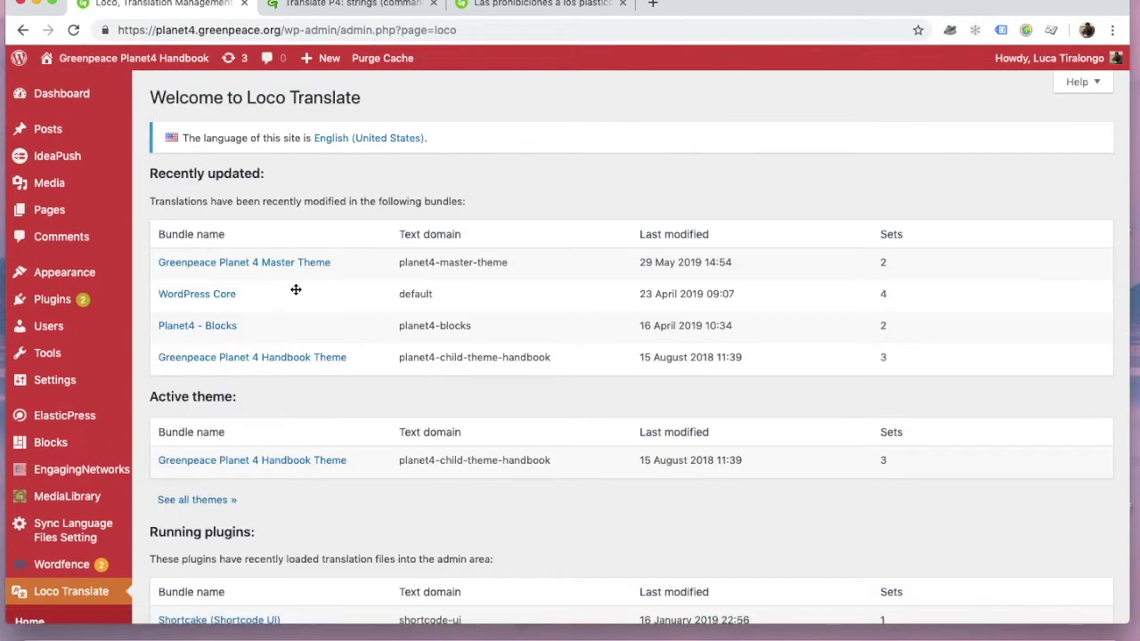
- Open the Greenpeace Planet 4 Master Theme bundle from the recently updated translations
{"action": "left_click", "coordinate": [266, 264]}
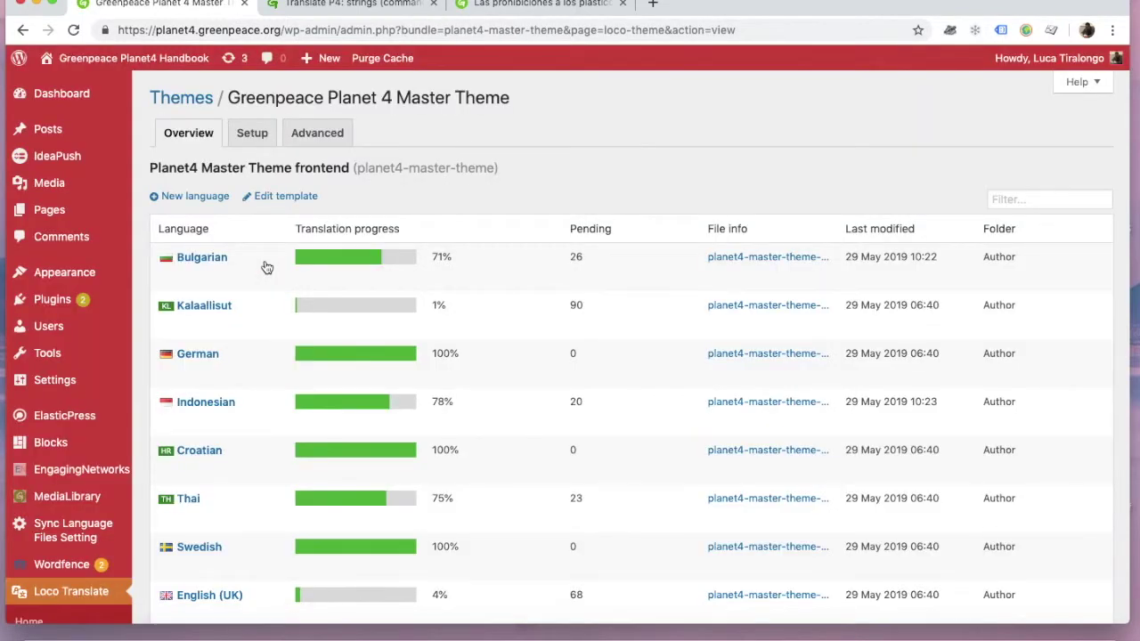
{"action": "left_click_drag", "start_coordinate": [228, 101], "coordinate": [491, 93]}
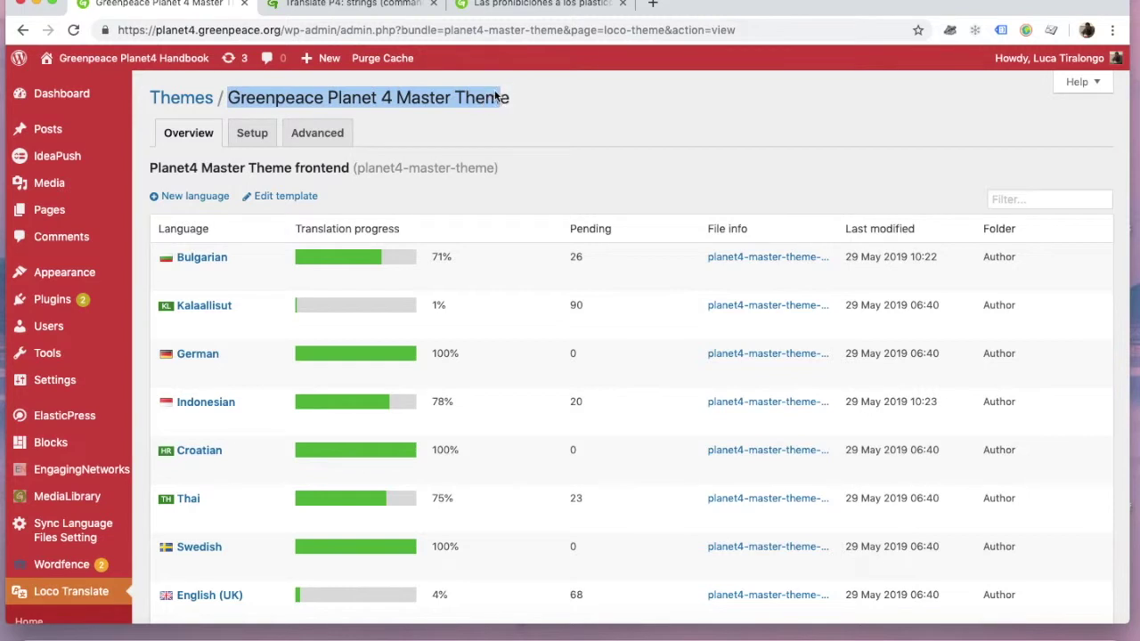
{"action": "left_click", "coordinate": [491, 94]}
- Find Spanish (Mexico) in the master theme's language list and open its translation for editing
{"action": "scroll", "coordinate": [378, 301], "scroll_direction": "down", "scroll_amount": 3}
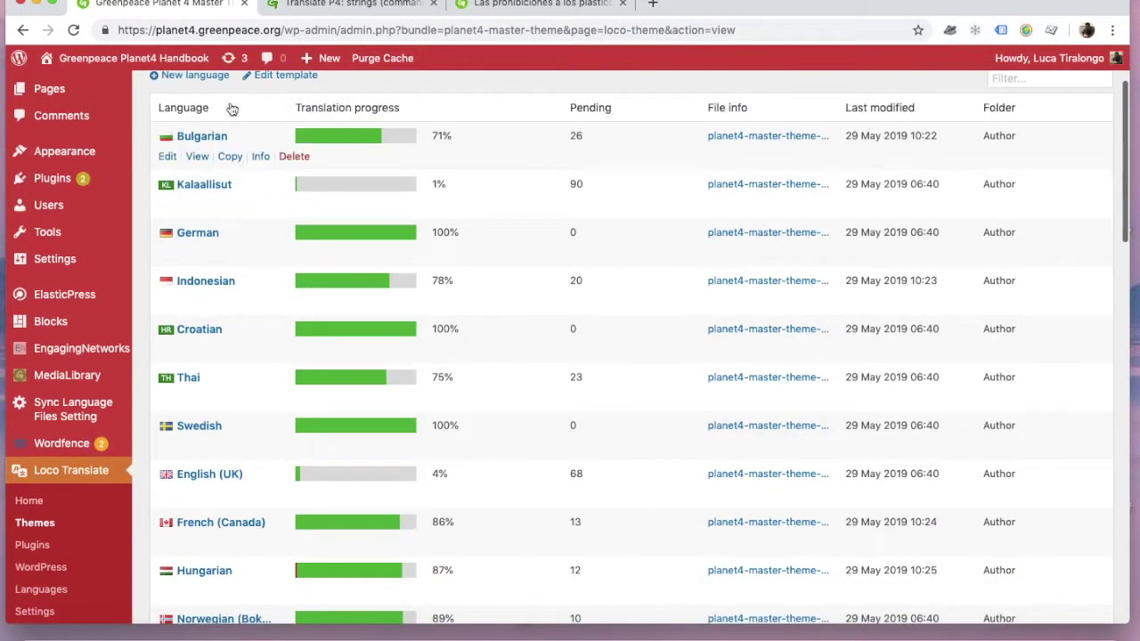
{"action": "scroll", "coordinate": [238, 460], "scroll_direction": "down", "scroll_amount": 5}
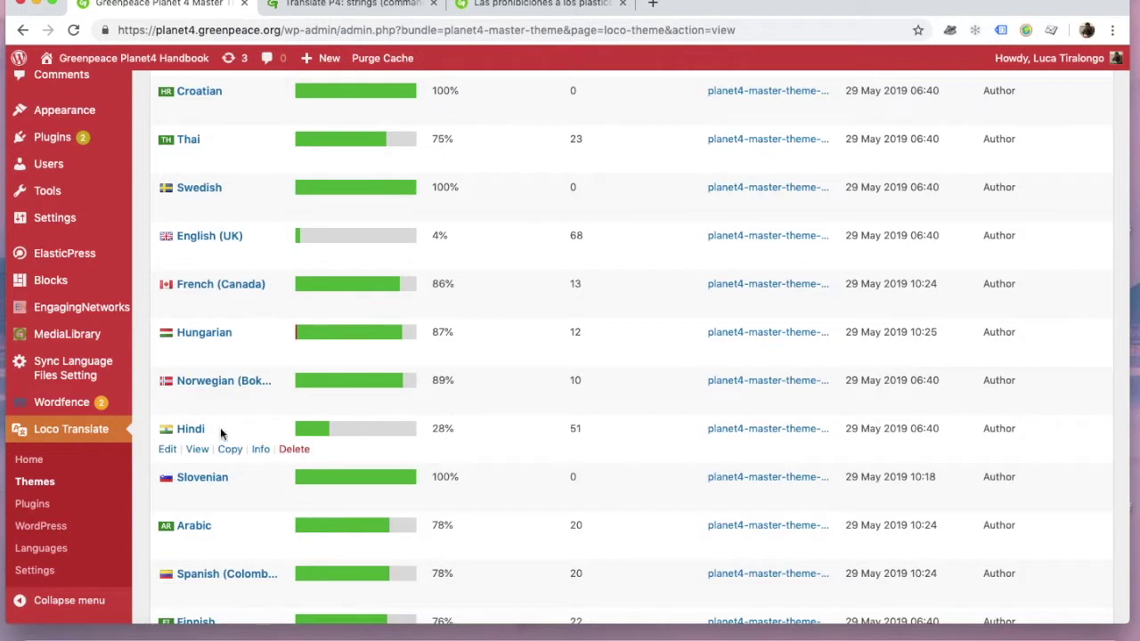
{"action": "scroll", "coordinate": [223, 410], "scroll_direction": "down", "scroll_amount": 3}
{"action": "scroll", "coordinate": [223, 406], "scroll_direction": "down", "scroll_amount": 6}
{"action": "scroll", "coordinate": [223, 406], "scroll_direction": "down", "scroll_amount": 2}
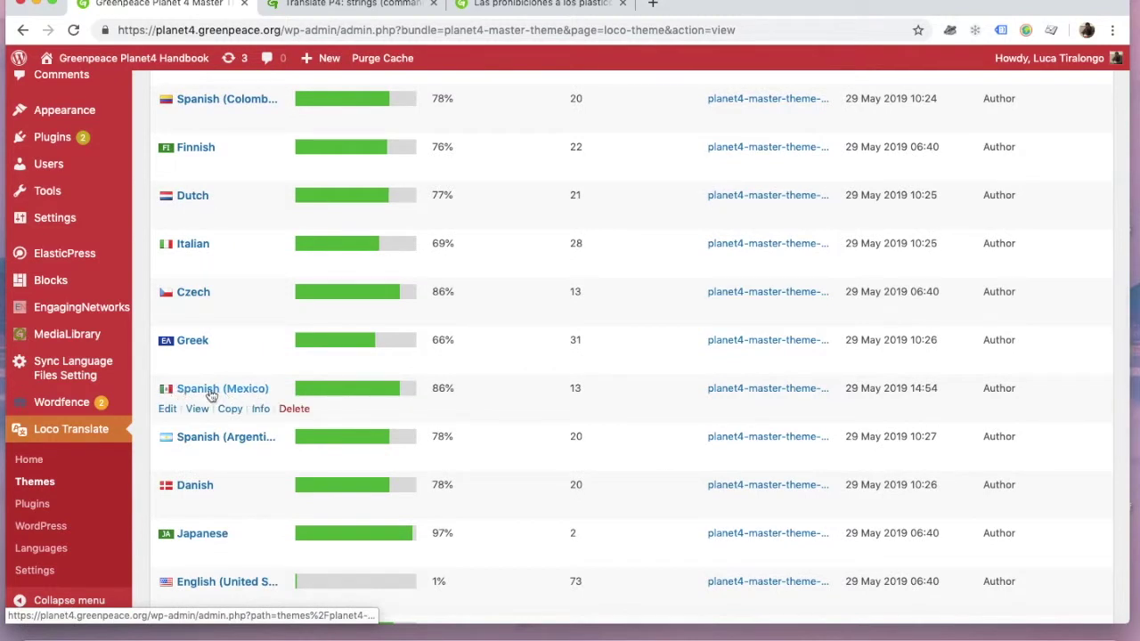
{"action": "left_click", "coordinate": [169, 409]}
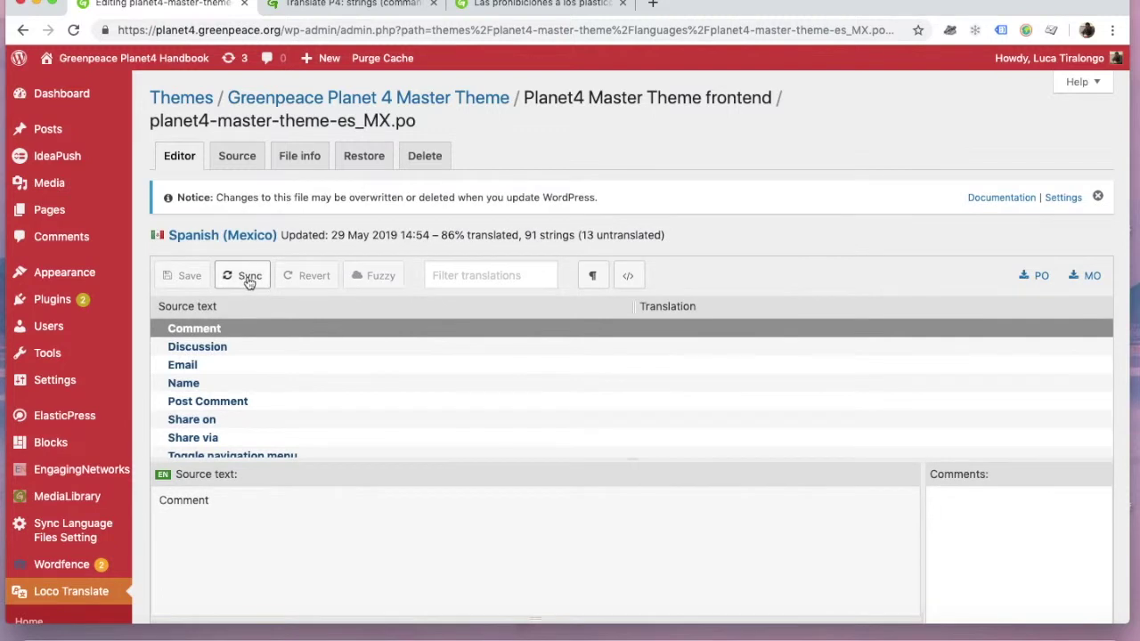
- Sync the Spanish (Mexico) translation with its template and look through the source strings and their translations
{"action": "left_click", "coordinate": [249, 276]}
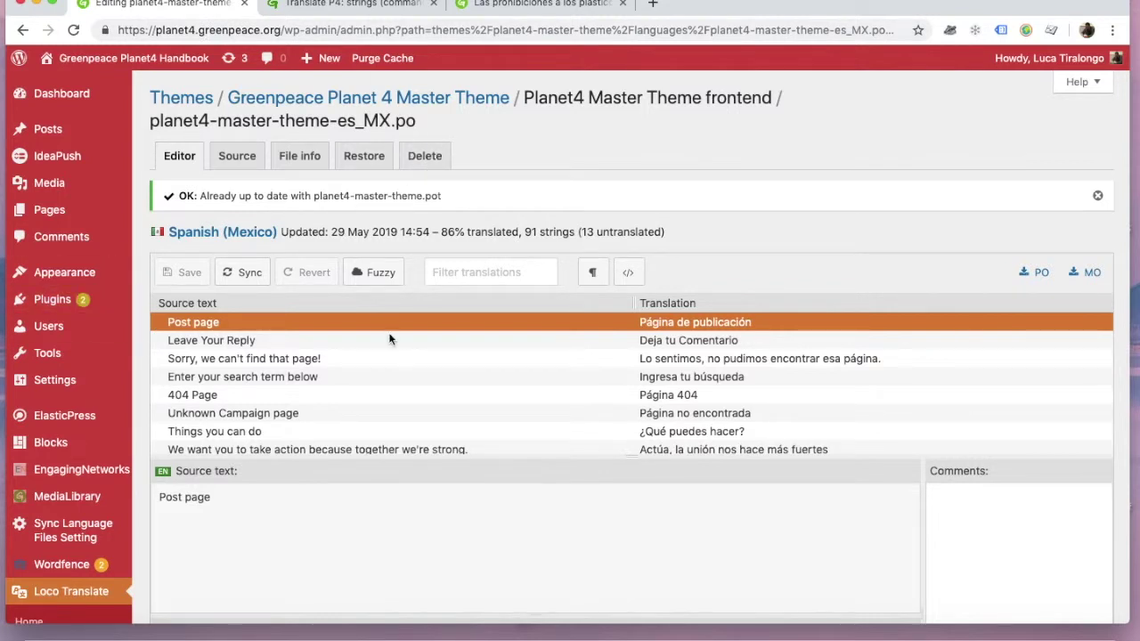
{"action": "scroll", "coordinate": [390, 338], "scroll_direction": "down", "scroll_amount": 4}
{"action": "scroll", "coordinate": [389, 342], "scroll_direction": "up", "scroll_amount": 3}
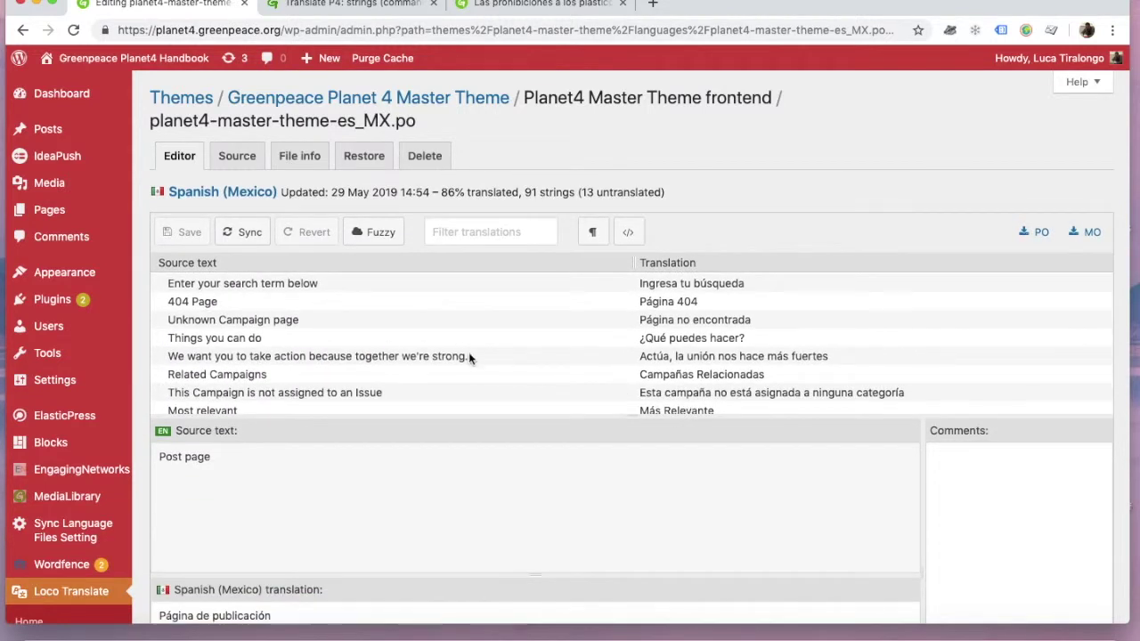
{"action": "scroll", "coordinate": [479, 354], "scroll_direction": "down", "scroll_amount": 3}
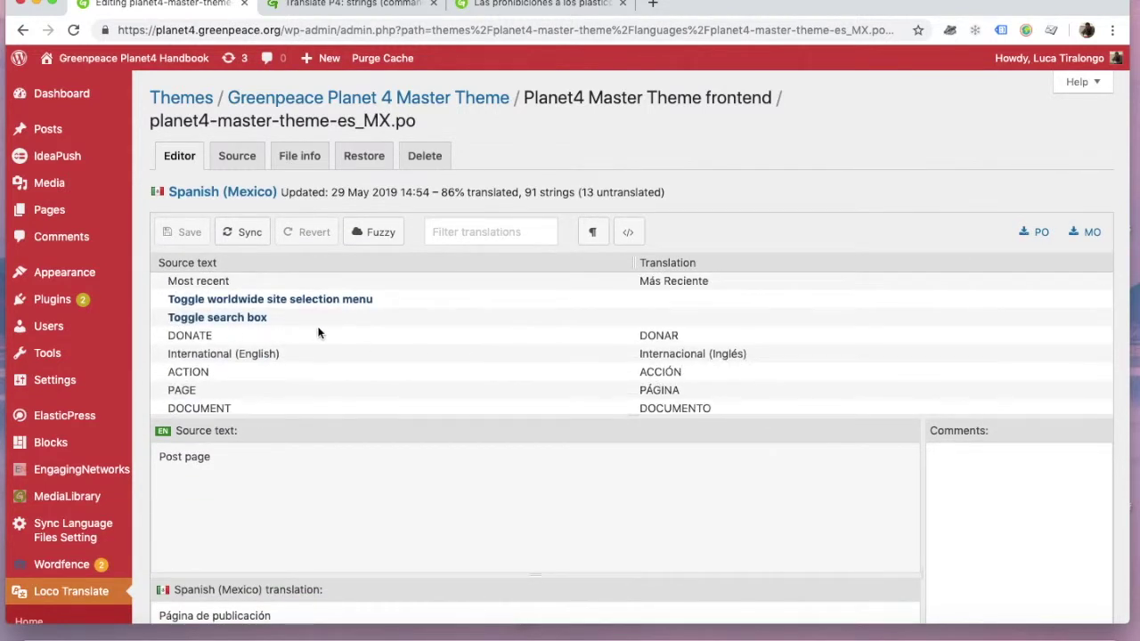
{"action": "scroll", "coordinate": [377, 328], "scroll_direction": "down", "scroll_amount": 10}
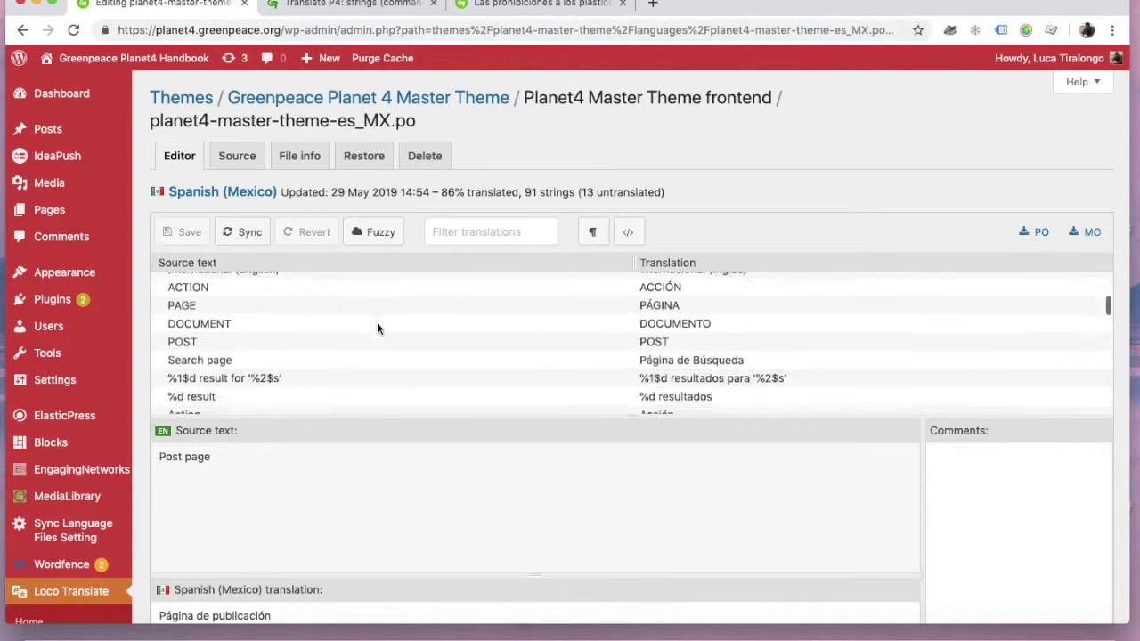
{"action": "scroll", "coordinate": [374, 328], "scroll_direction": "up", "scroll_amount": 2}
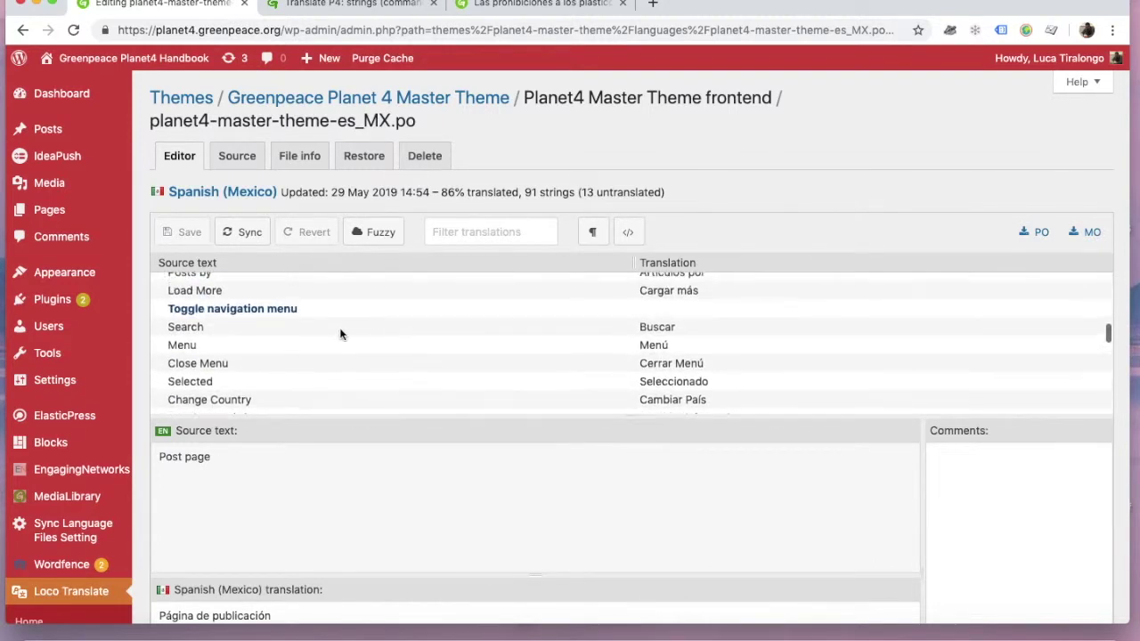
- Look through the untranslated strings in the master theme list and compare them with the comment form on the Greenpeace México blog post
{"action": "scroll", "coordinate": [283, 312], "scroll_direction": "down", "scroll_amount": 12}
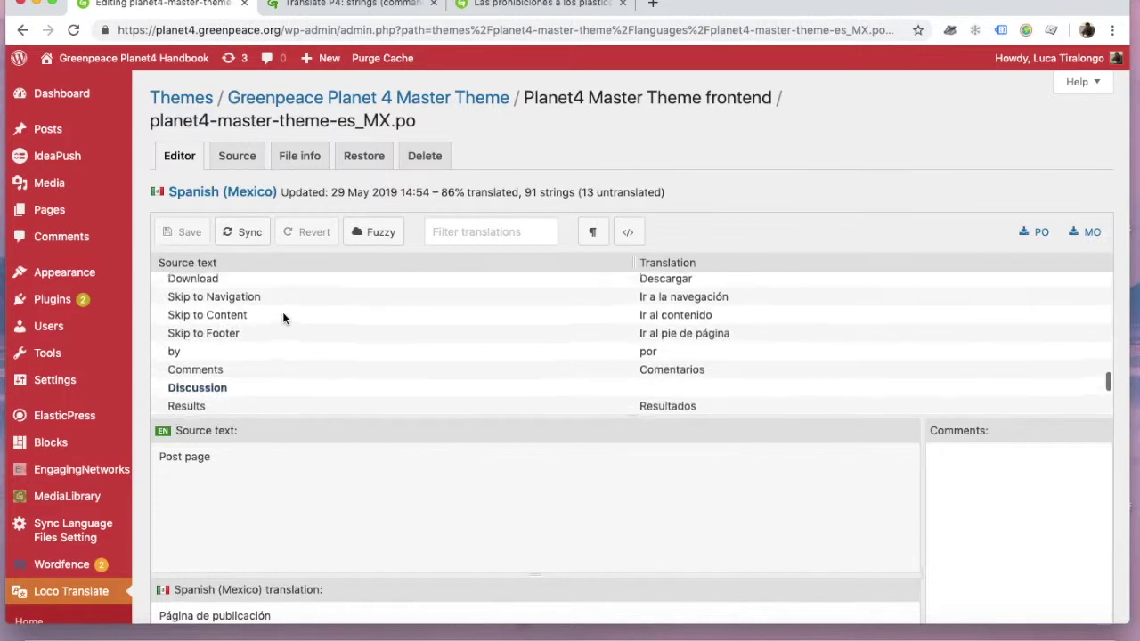
{"action": "scroll", "coordinate": [283, 312], "scroll_direction": "down", "scroll_amount": 6}
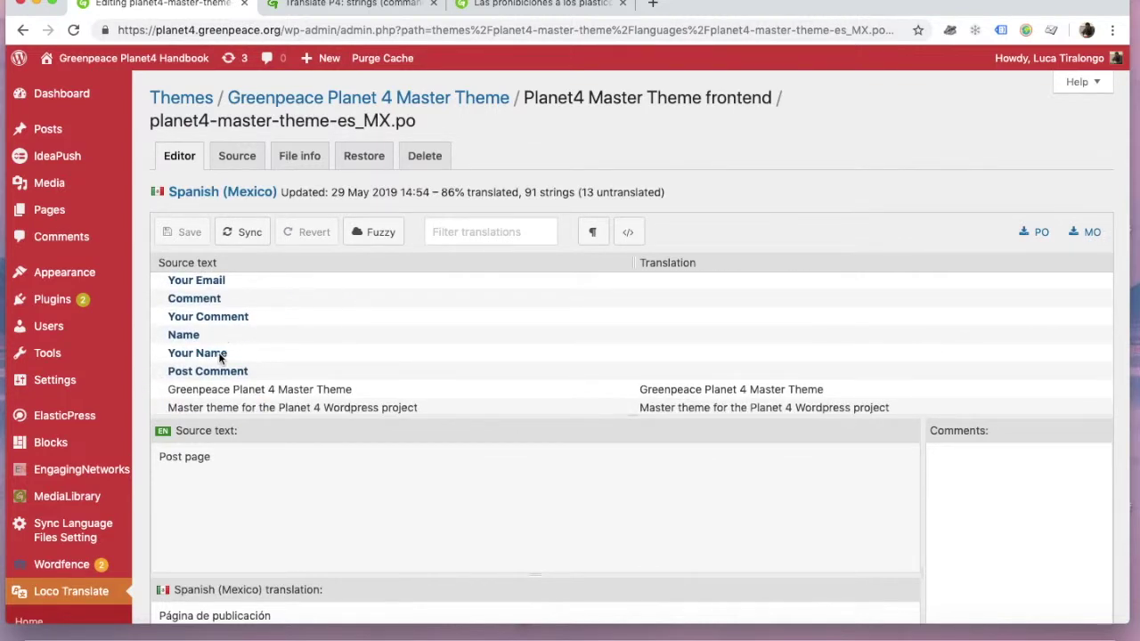
{"action": "left_click", "coordinate": [561, 7]}
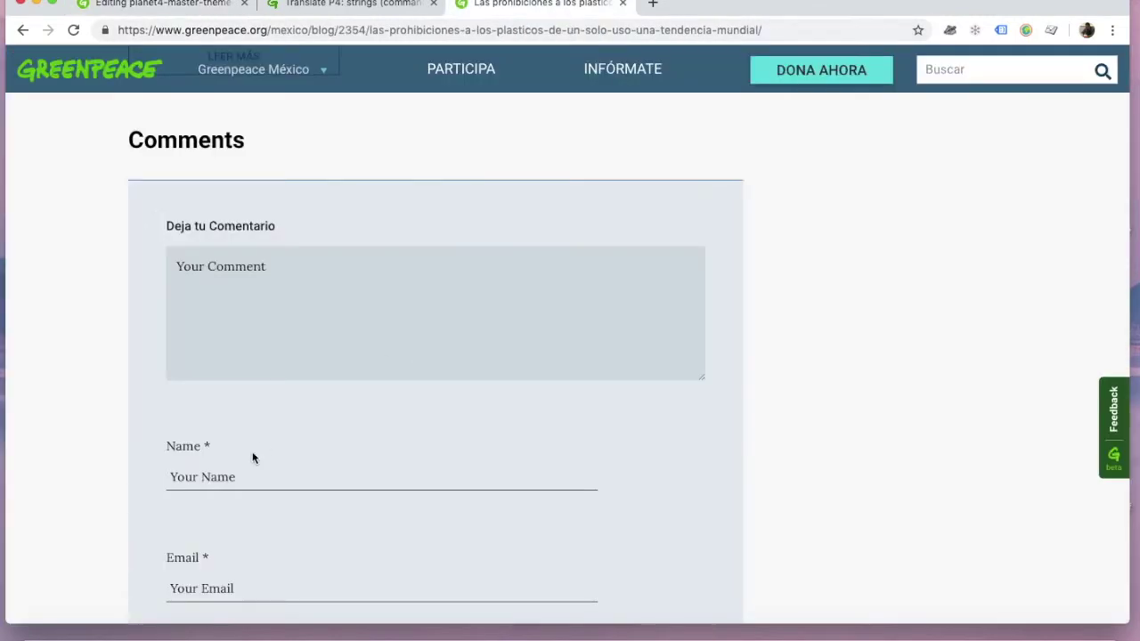
{"action": "left_click", "coordinate": [137, 6]}
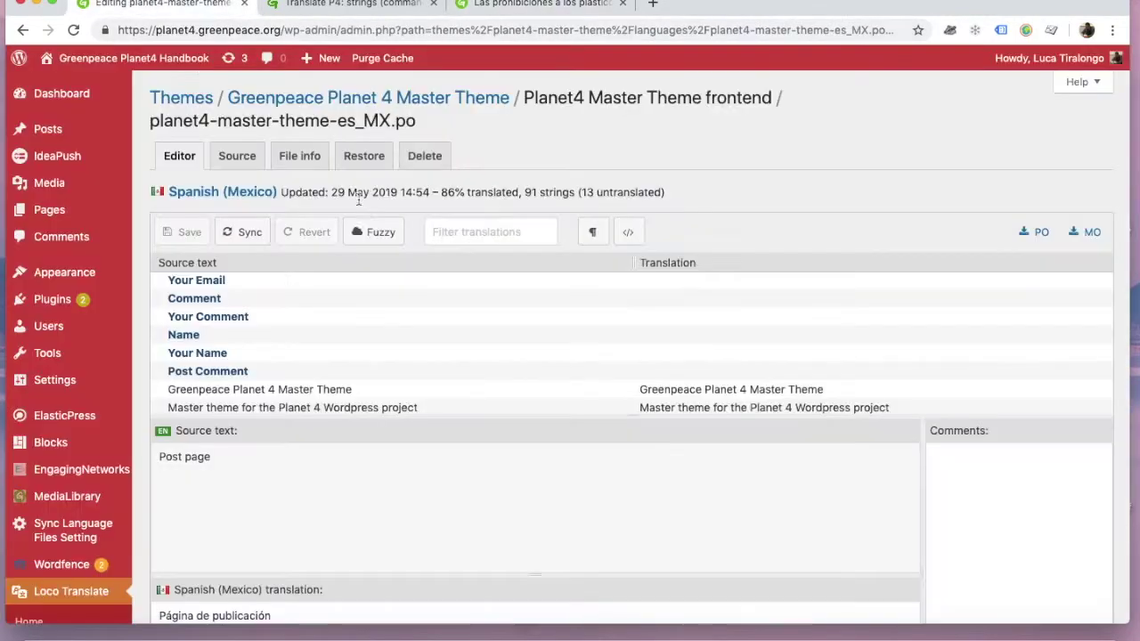
- Translate the source string "Comment" as "Comentario" in Spanish (Mexico)
{"action": "left_click", "coordinate": [184, 300]}
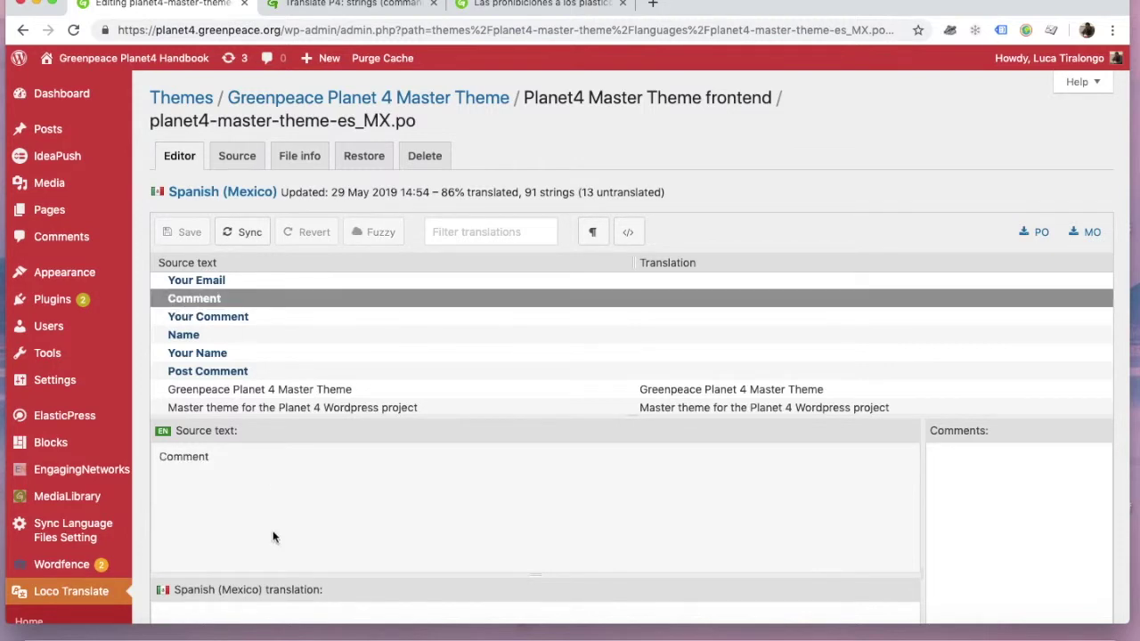
{"action": "scroll", "coordinate": [260, 571], "scroll_direction": "down", "scroll_amount": 3}
{"action": "left_click", "coordinate": [259, 551]}
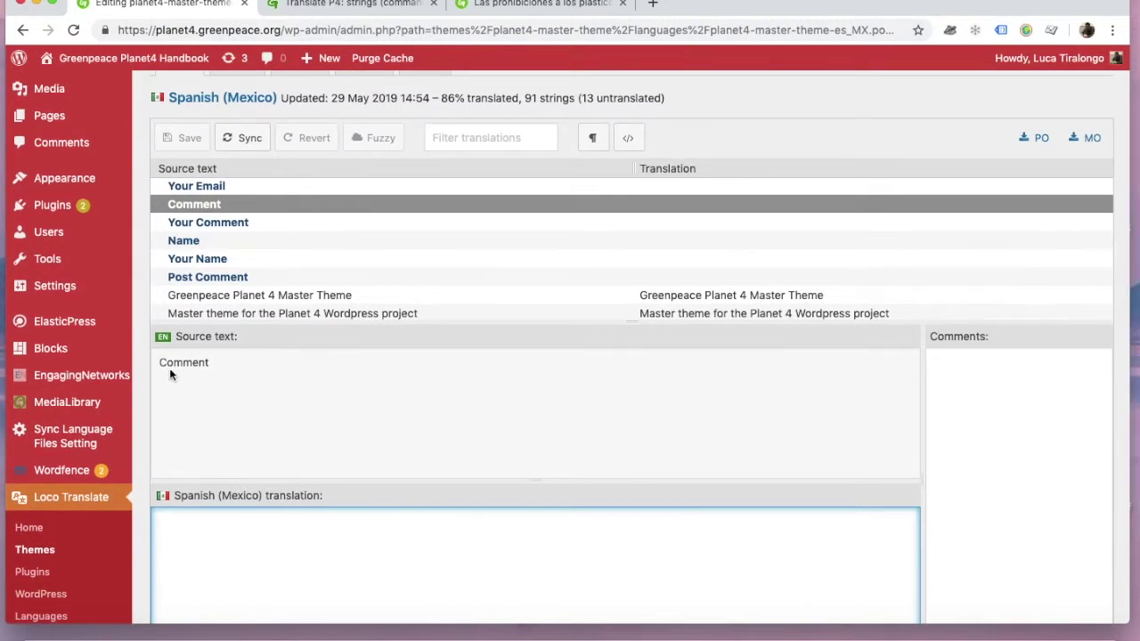
{"action": "type", "text": "Comentario"}
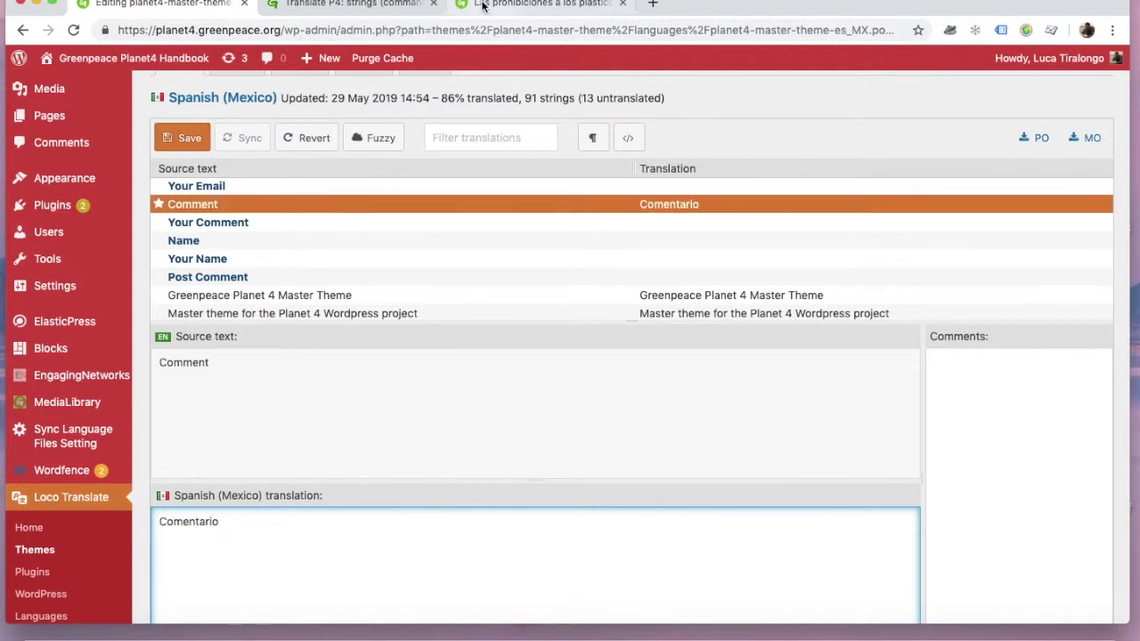
- Check the comment form wording on the Mexican blog post and save the Spanish (Mexico) translation file
{"action": "left_click", "coordinate": [489, 5]}
{"action": "scroll", "coordinate": [383, 315], "scroll_direction": "up", "scroll_amount": 2}
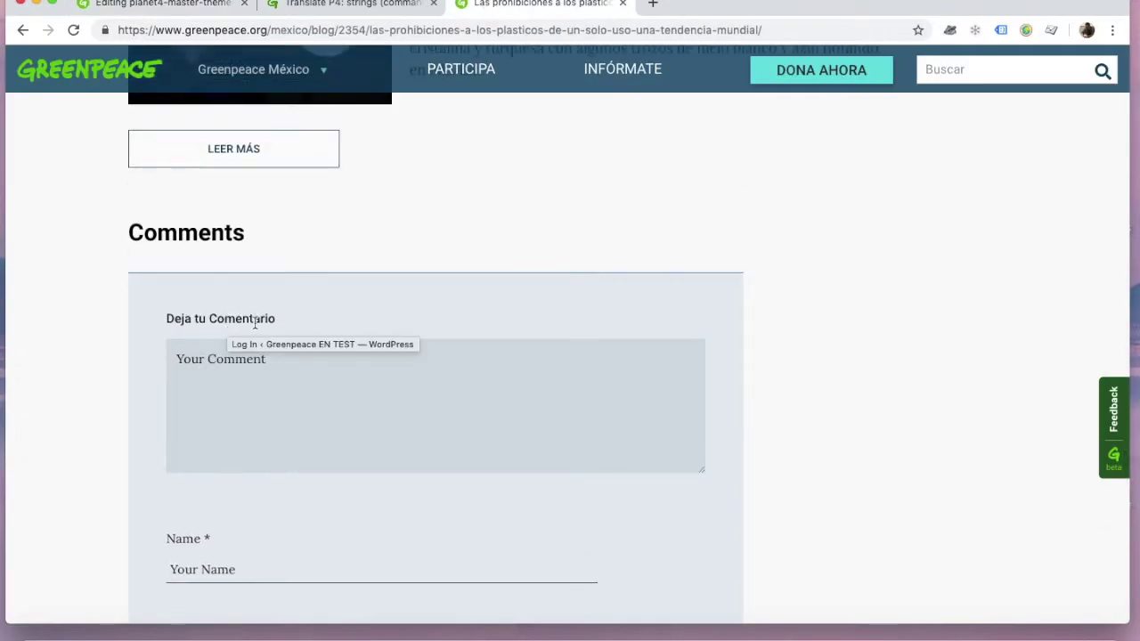
{"action": "left_click", "coordinate": [156, 7]}
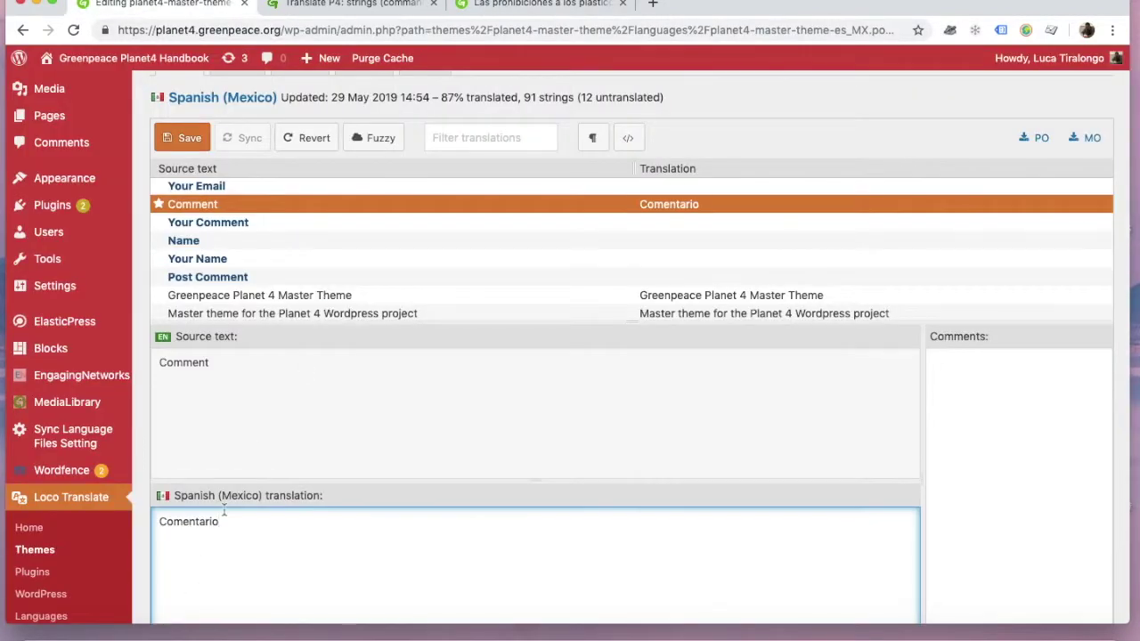
{"action": "left_click", "coordinate": [189, 141]}
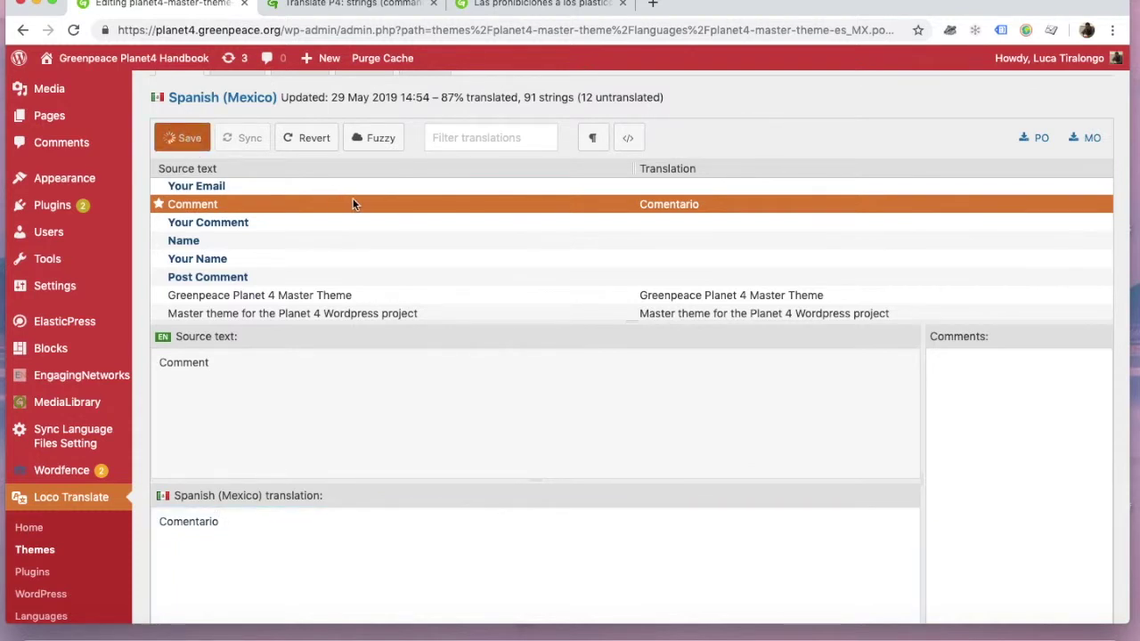
- View the untranslated "Your Comment" and "Name" strings, and reload the Mexican blog post to examine its Comments section
{"action": "left_click", "coordinate": [295, 224]}
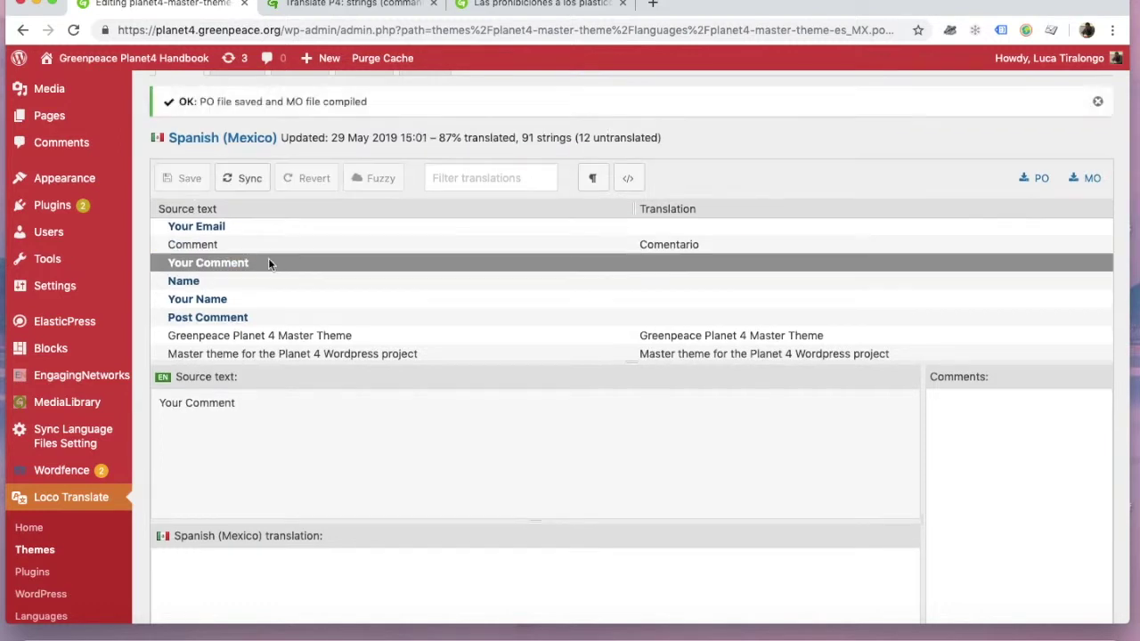
{"action": "left_click", "coordinate": [276, 284]}
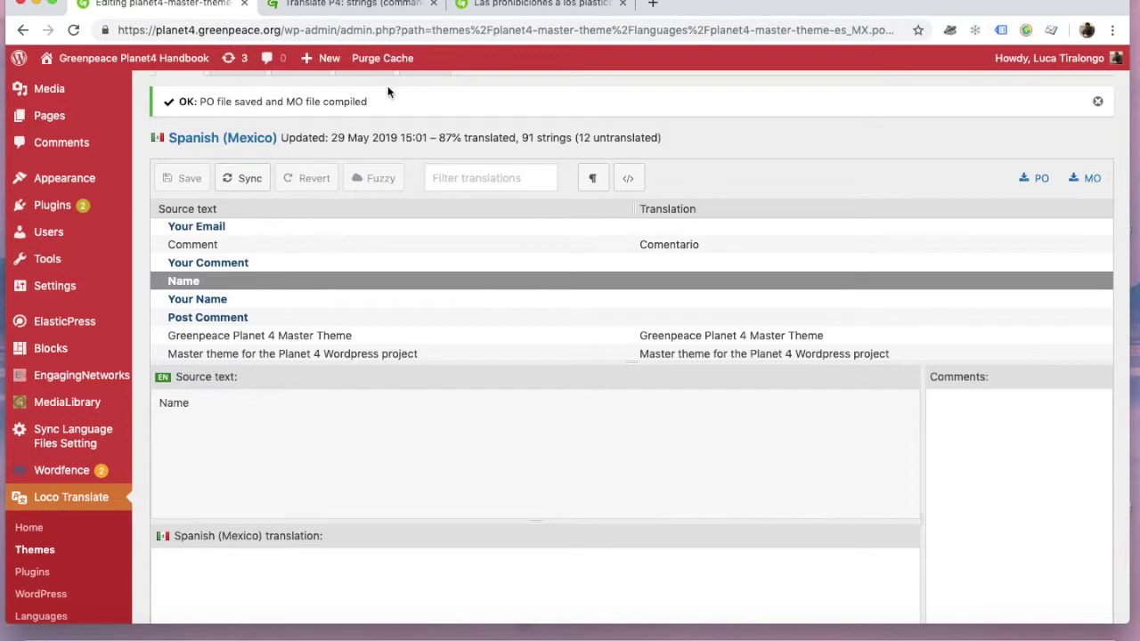
{"action": "left_click", "coordinate": [535, 4]}
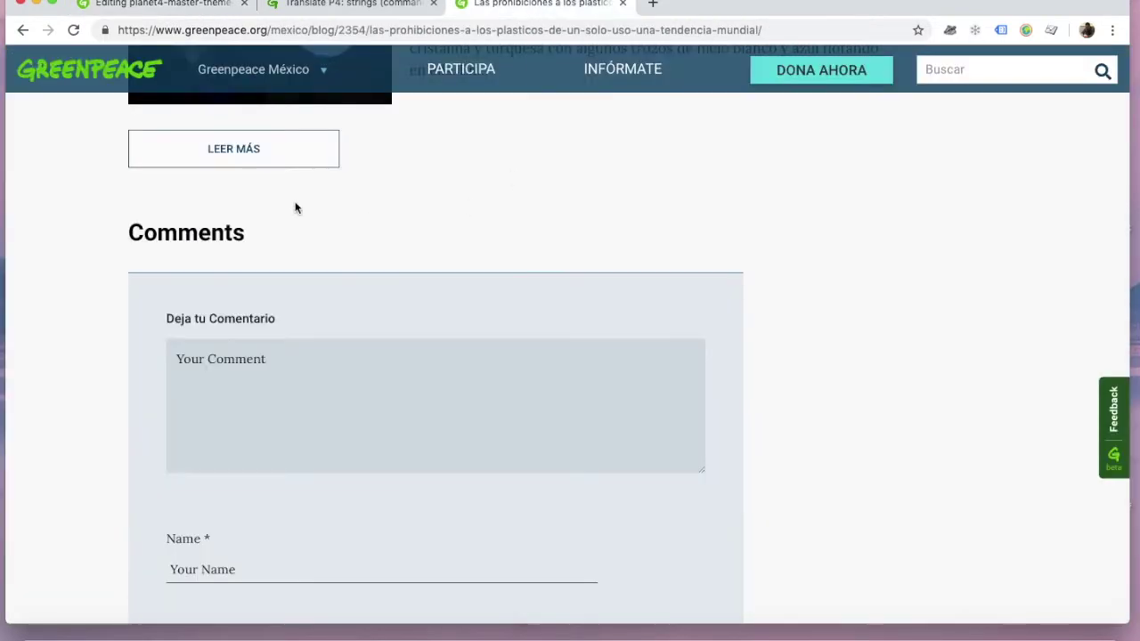
{"action": "scroll", "coordinate": [454, 265], "scroll_direction": "up", "scroll_amount": 20}
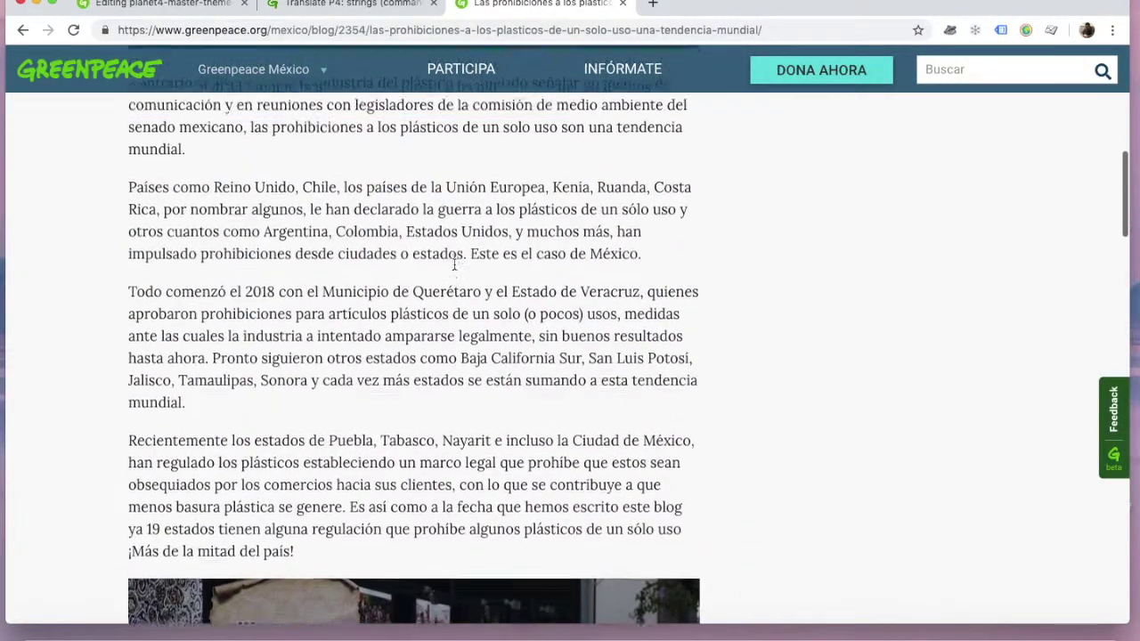
{"action": "scroll", "coordinate": [454, 267], "scroll_direction": "down", "scroll_amount": 8}
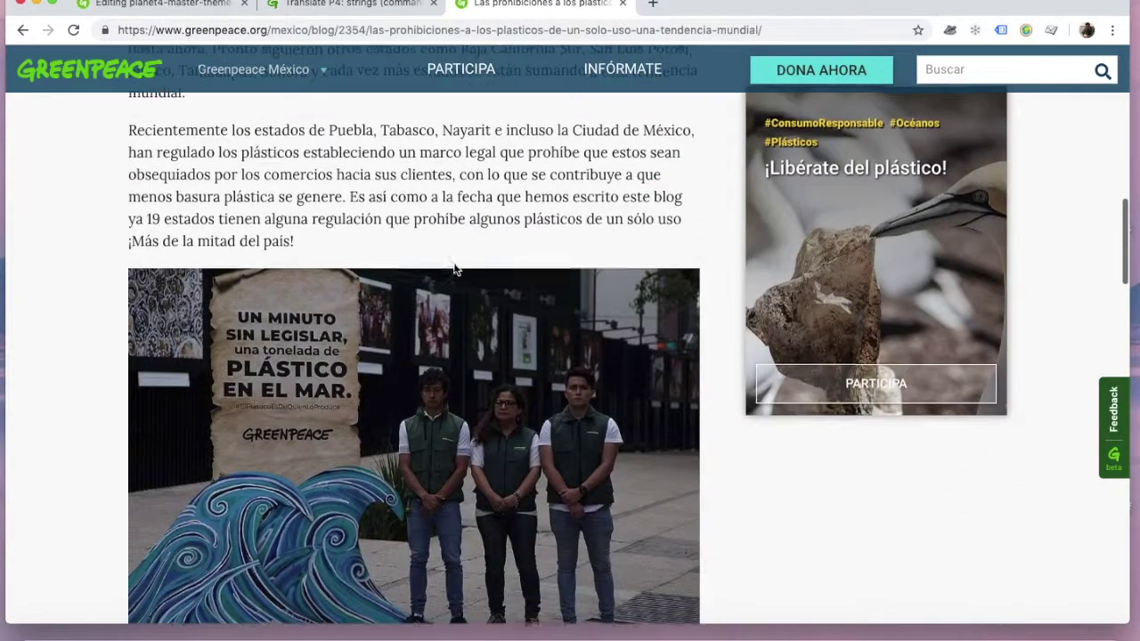
{"action": "scroll", "coordinate": [454, 268], "scroll_direction": "down", "scroll_amount": 9}
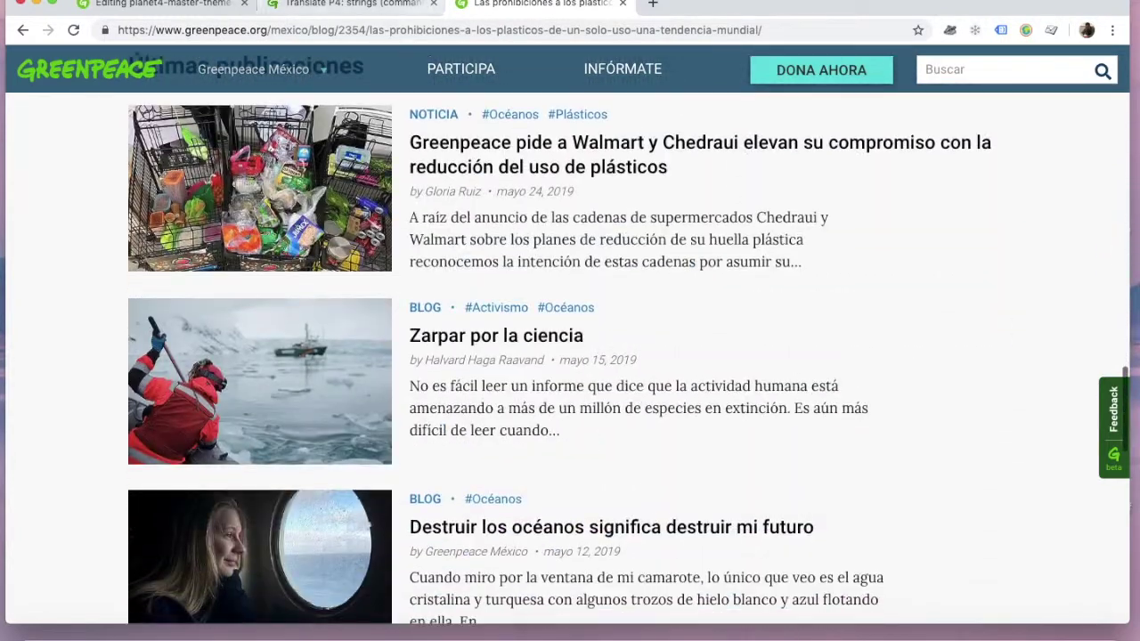
{"action": "left_click", "coordinate": [445, 27]}
{"action": "key", "text": "Return"}
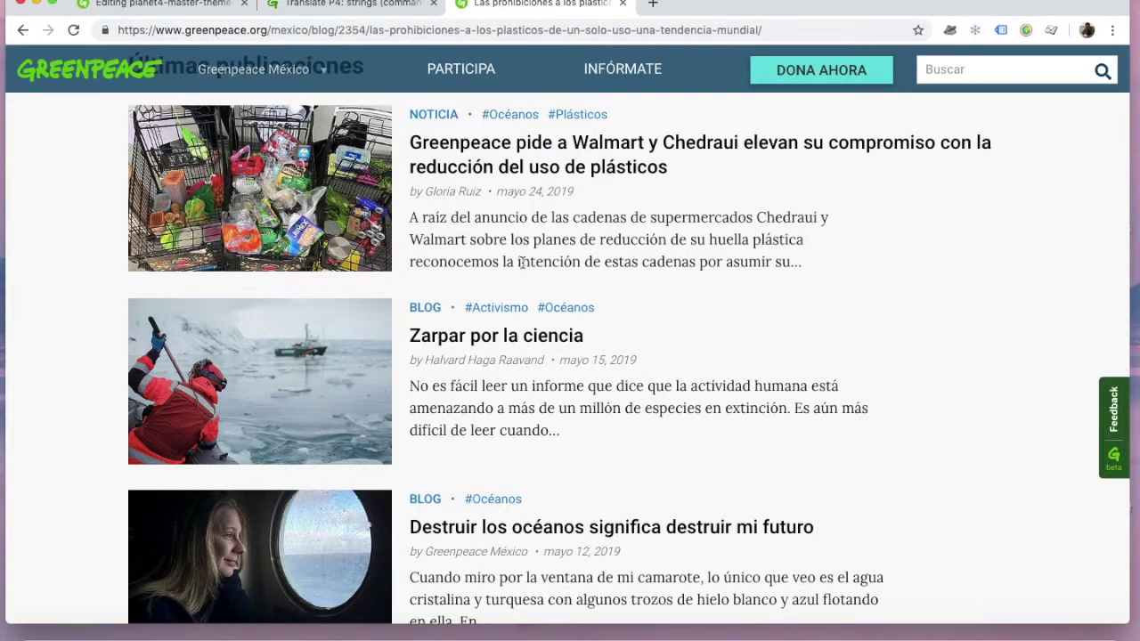
{"action": "scroll", "coordinate": [522, 261], "scroll_direction": "down", "scroll_amount": 5}
{"action": "double_click", "coordinate": [182, 303]}
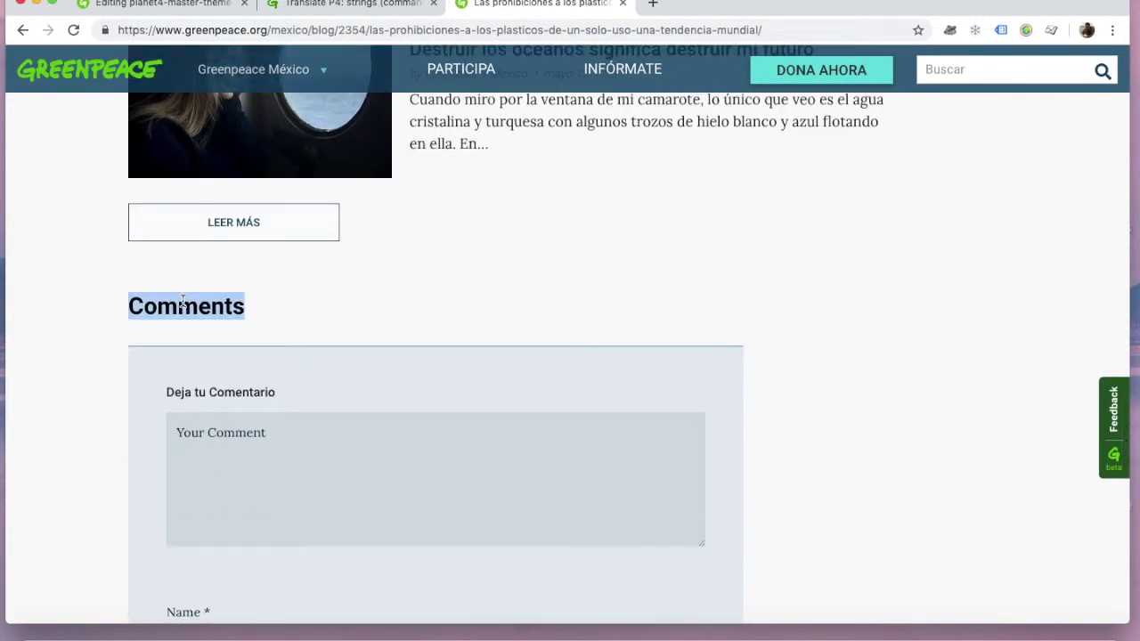
{"action": "scroll", "coordinate": [183, 302], "scroll_direction": "down", "scroll_amount": 3}
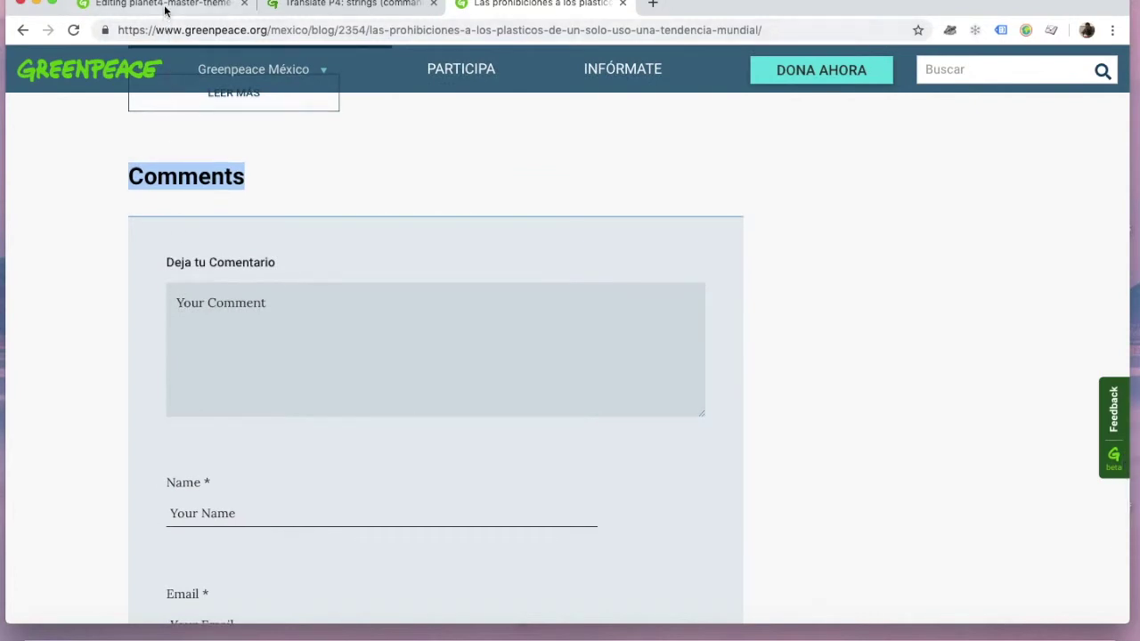
- Return to the master theme's Spanish (Mexico) translation editor and look back over its list of strings
{"action": "left_click", "coordinate": [167, 7]}
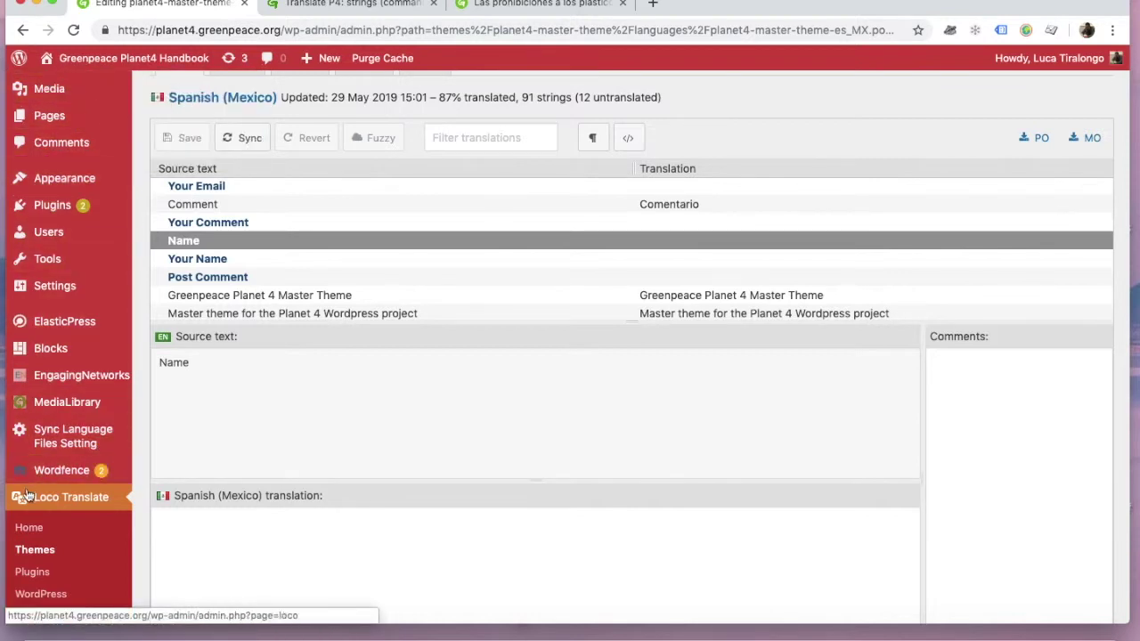
{"action": "scroll", "coordinate": [300, 229], "scroll_direction": "down", "scroll_amount": 10}
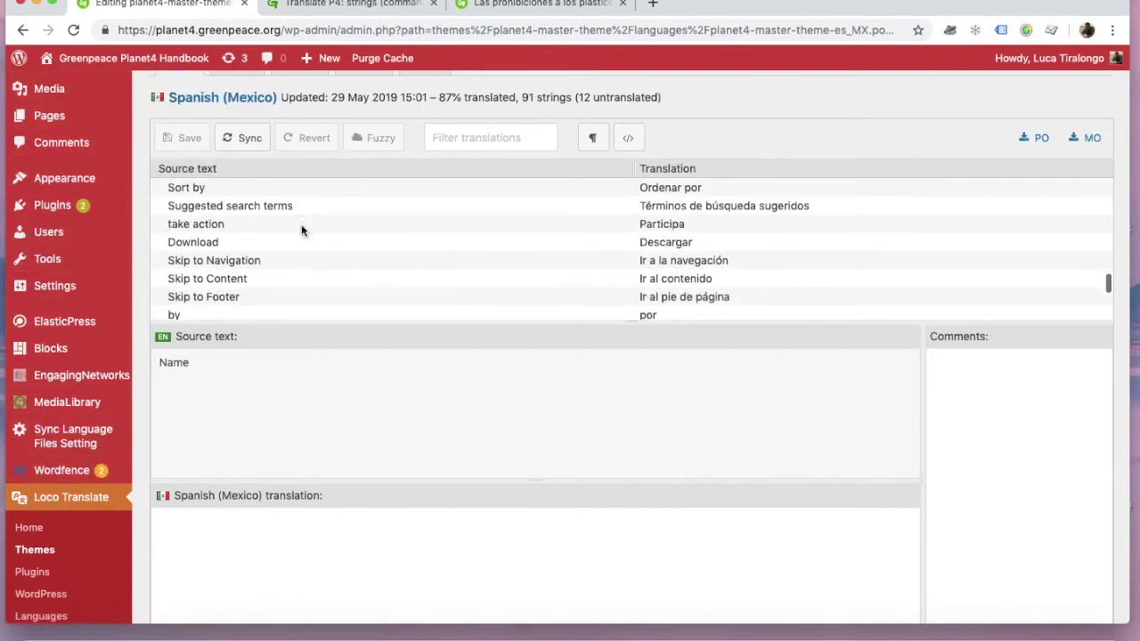
{"action": "scroll", "coordinate": [285, 94], "scroll_direction": "up", "scroll_amount": 3}
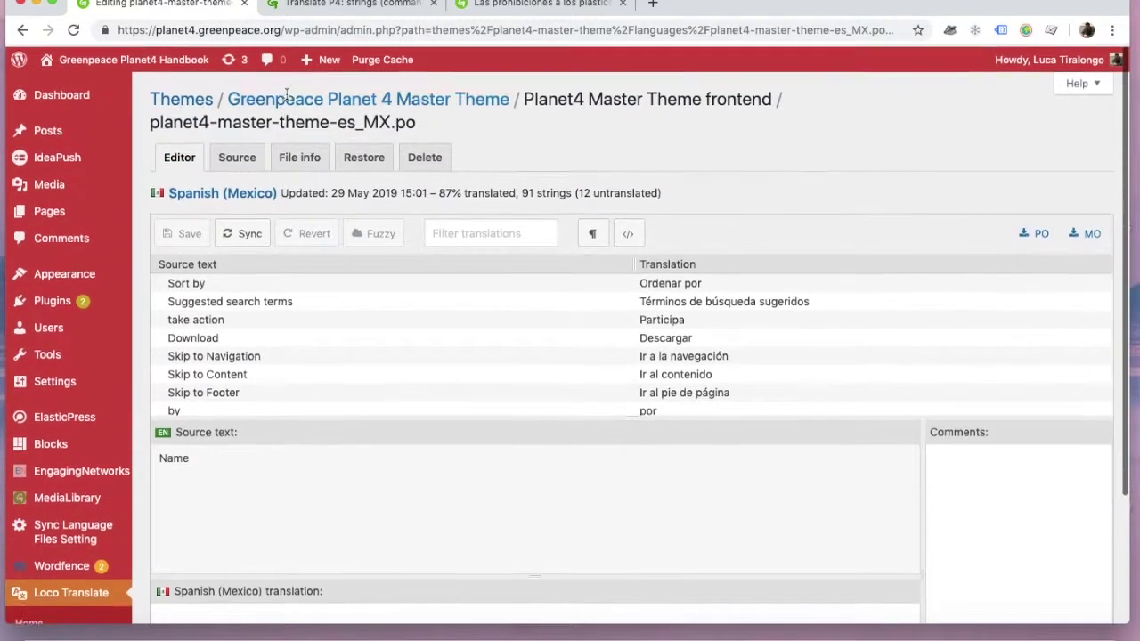